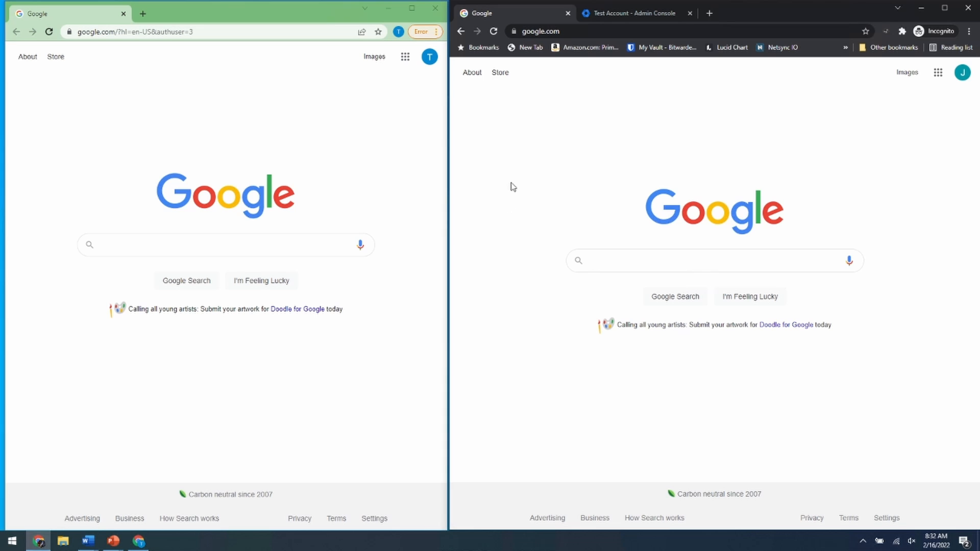
Check which Google account is signed in in the non-incognito browser window.
{"action": "left_click", "coordinate": [376, 165]}
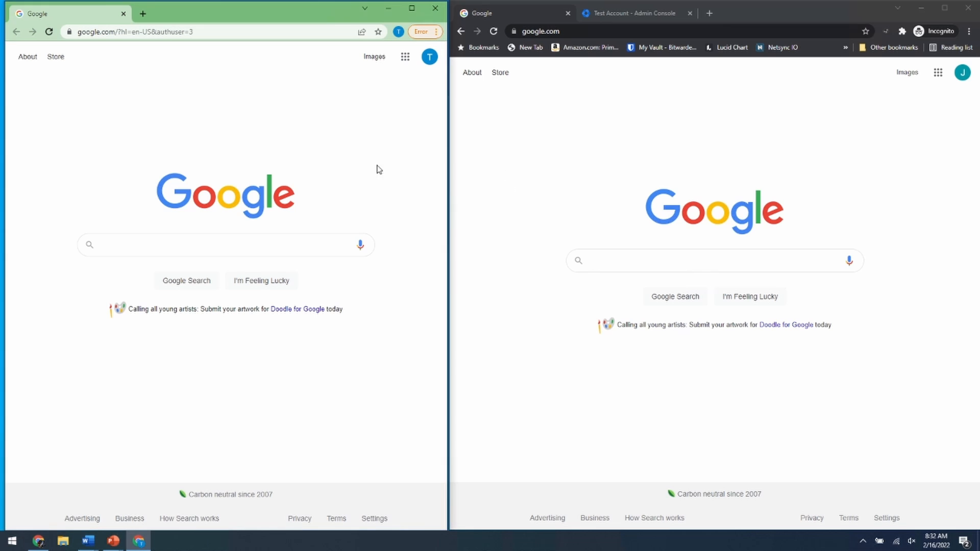
{"action": "left_click", "coordinate": [521, 165]}
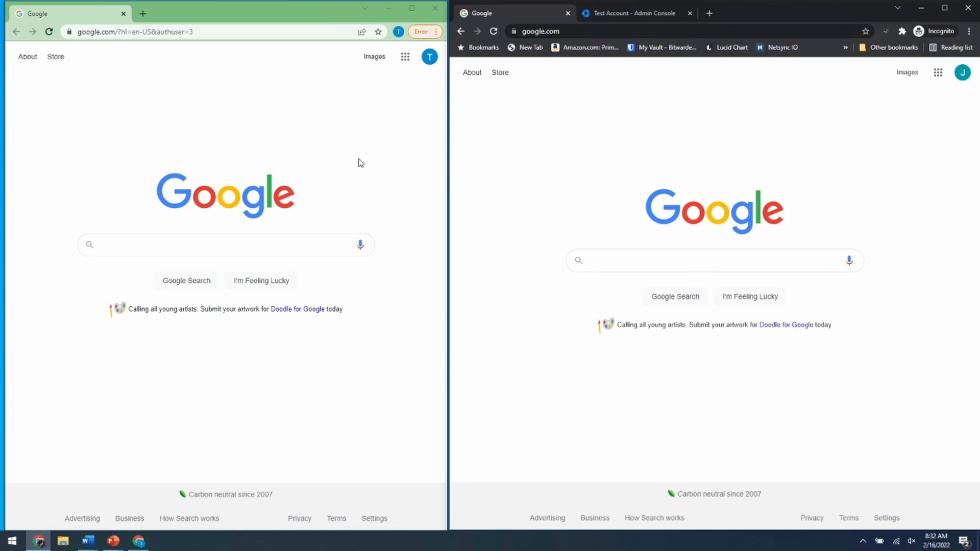
{"action": "left_click", "coordinate": [335, 149]}
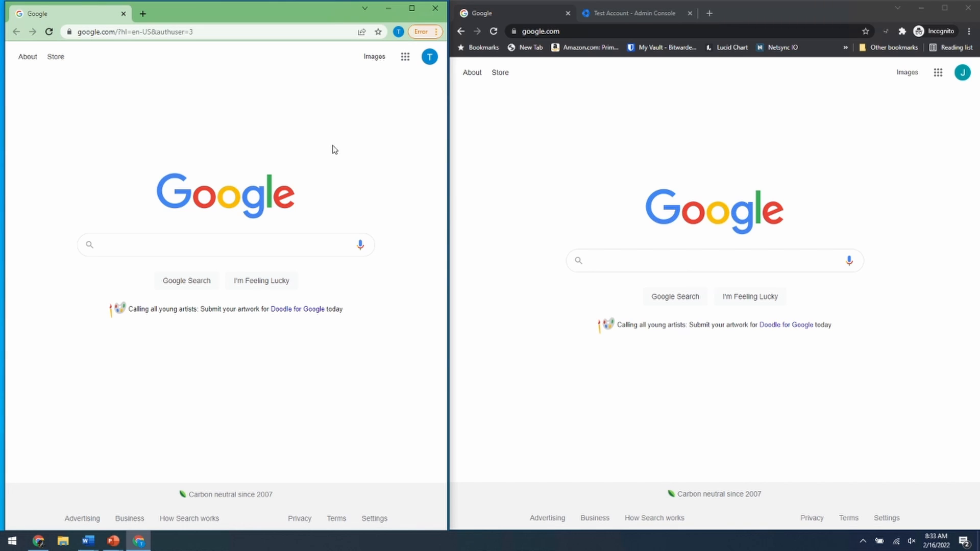
{"action": "left_click", "coordinate": [430, 58]}
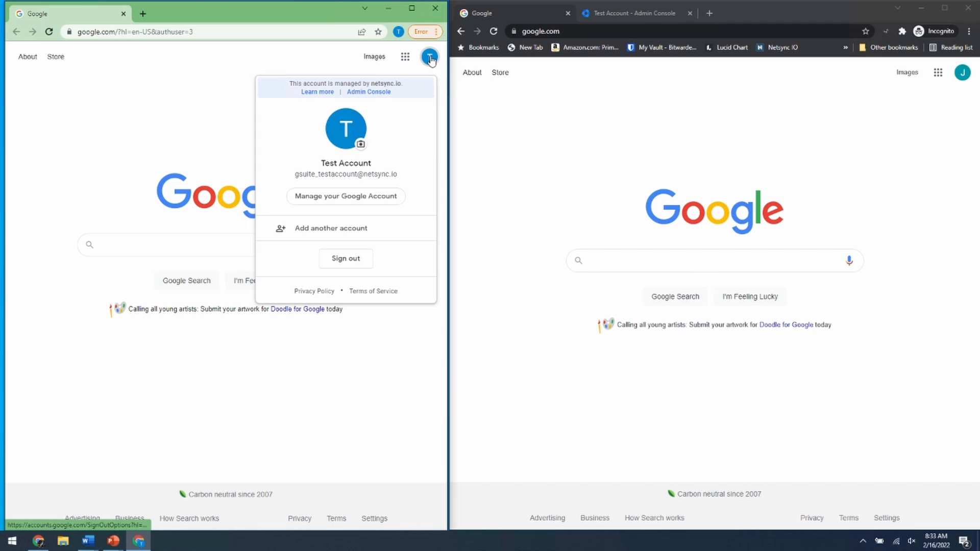
{"action": "left_click", "coordinate": [430, 58]}
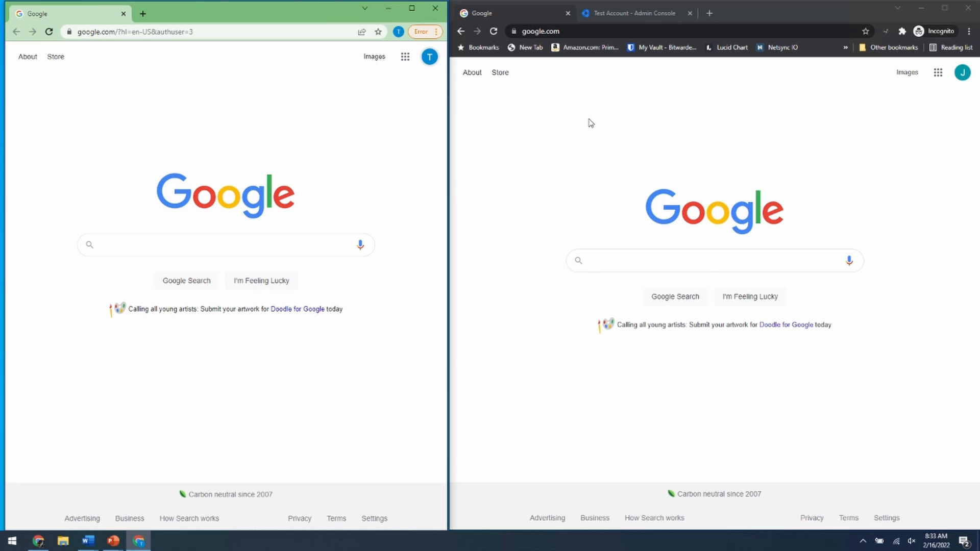
Open Google Drive in the incognito window and view the ComputerScience_203_TestStudent shortcut inside the ComputerScience_203 folder.
{"action": "left_click", "coordinate": [942, 74]}
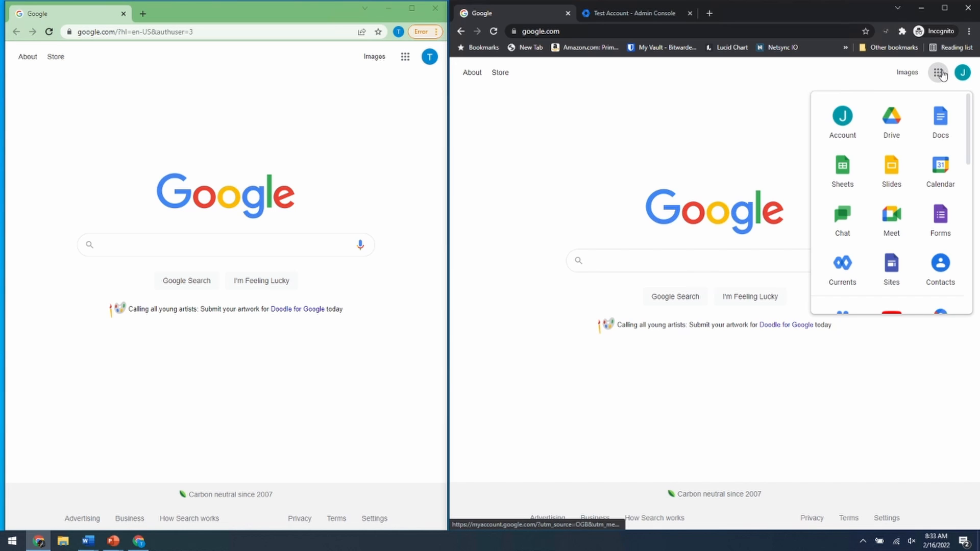
{"action": "left_click", "coordinate": [895, 123]}
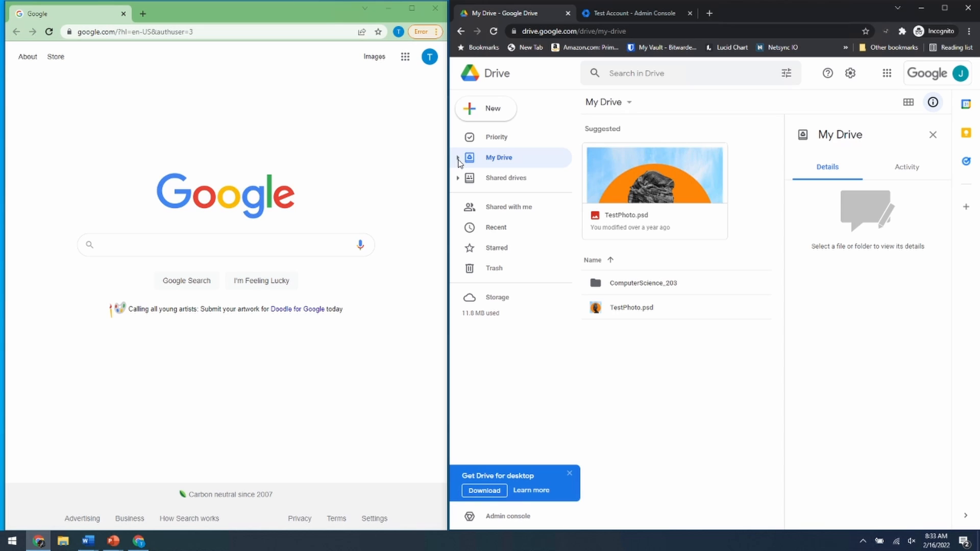
{"action": "left_click", "coordinate": [458, 159]}
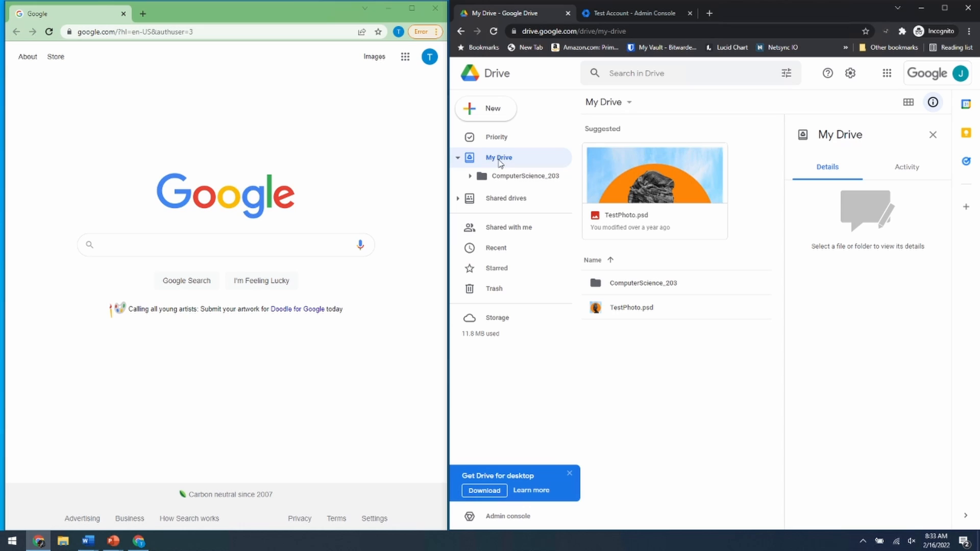
{"action": "left_click", "coordinate": [470, 176]}
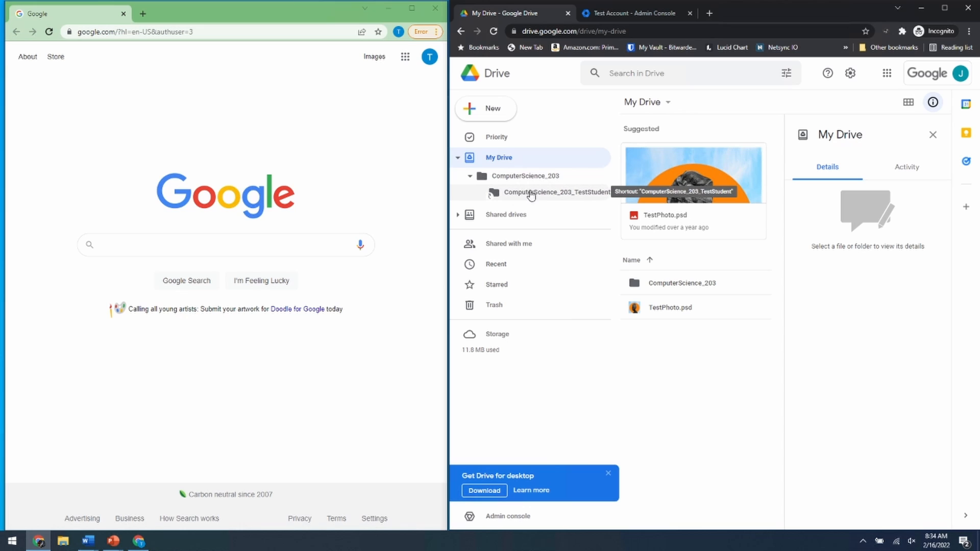
{"action": "left_click", "coordinate": [592, 196]}
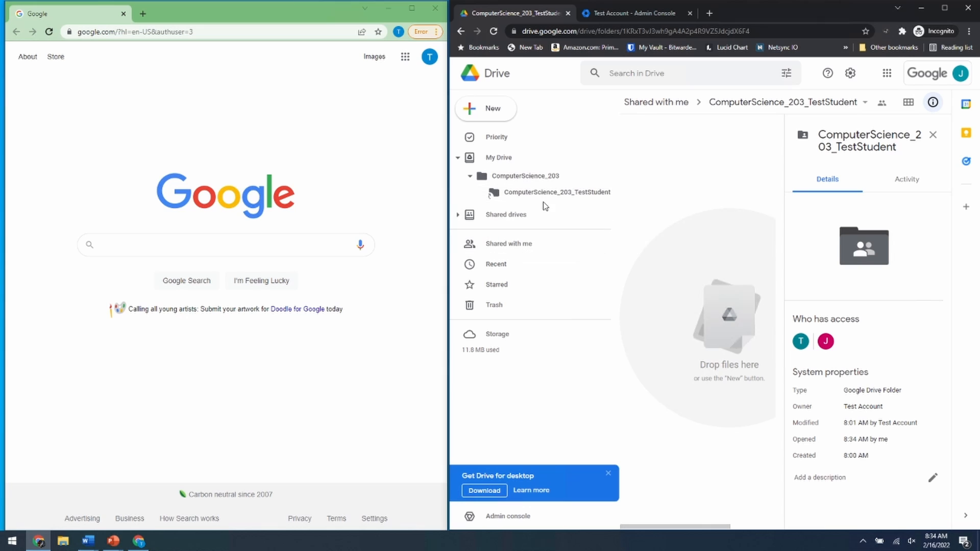
{"action": "left_click", "coordinate": [470, 178]}
{"action": "left_click", "coordinate": [470, 176]}
{"action": "left_click", "coordinate": [470, 176]}
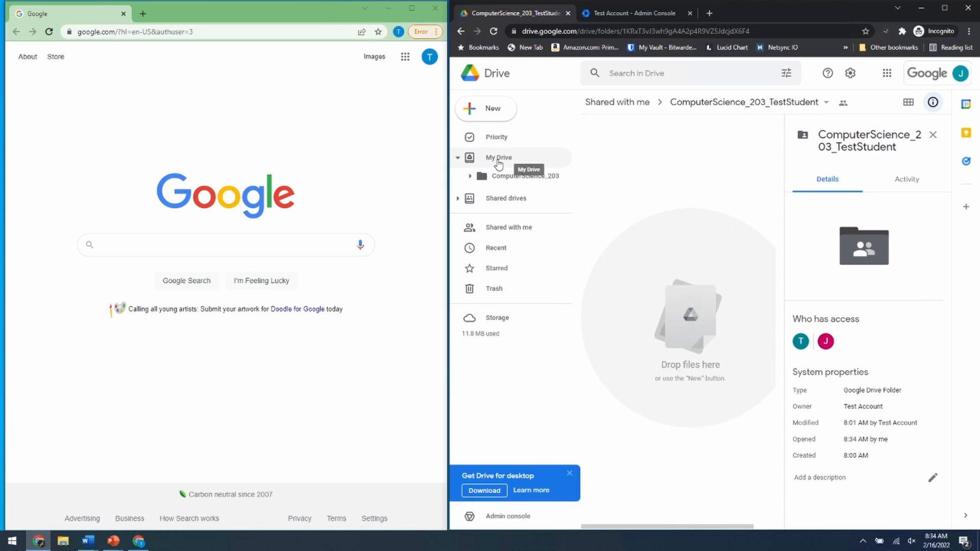
Create a new folder named AutoCAD in My Drive in the incognito window.
{"action": "right_click", "coordinate": [498, 161]}
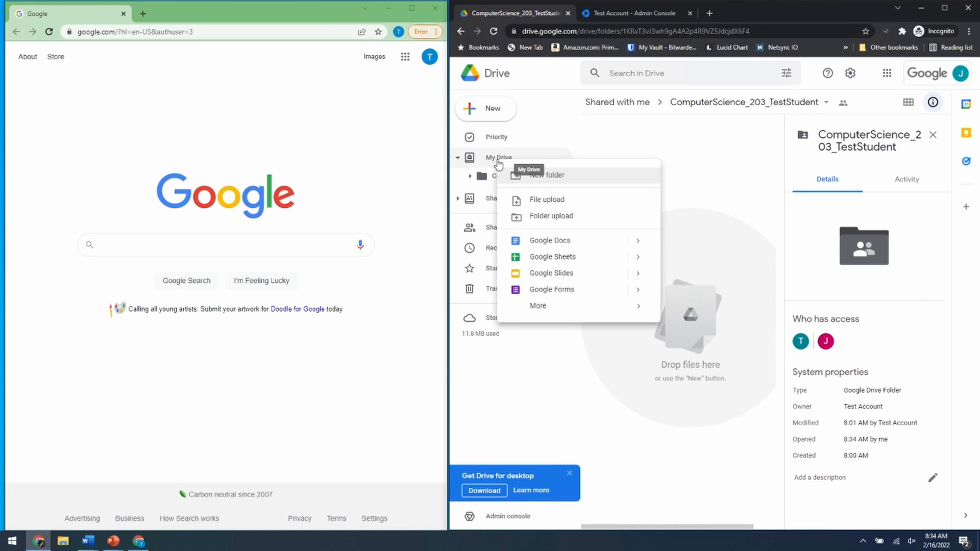
{"action": "left_click", "coordinate": [547, 175]}
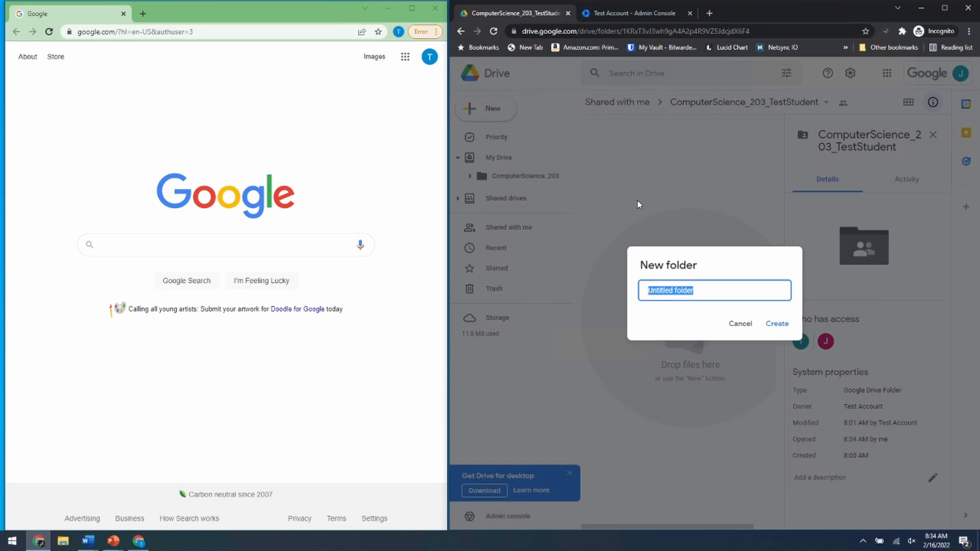
{"action": "type", "text": "AutoCAD"}
{"action": "left_click", "coordinate": [777, 325]}
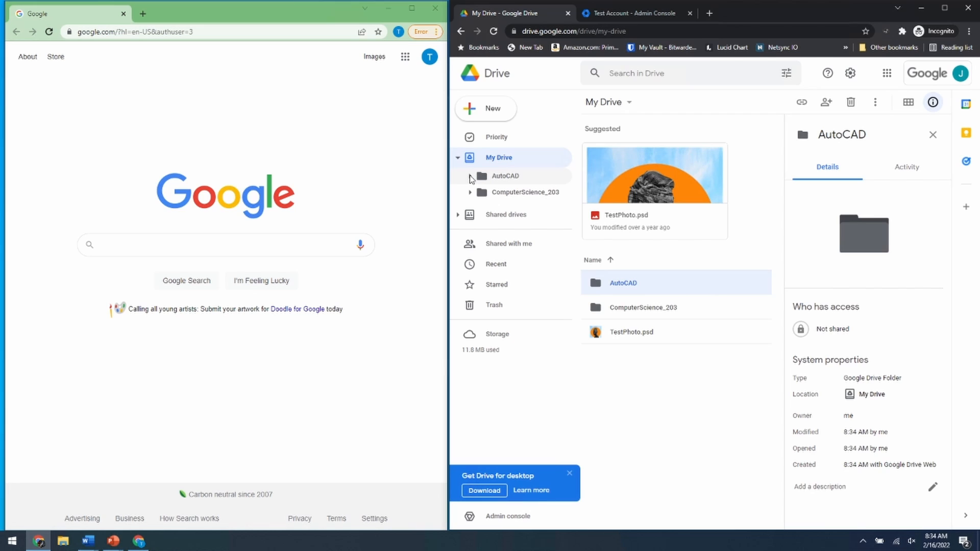
Open the new AutoCAD folder and rename it as AutoCAD_Period3.
{"action": "left_click", "coordinate": [471, 177]}
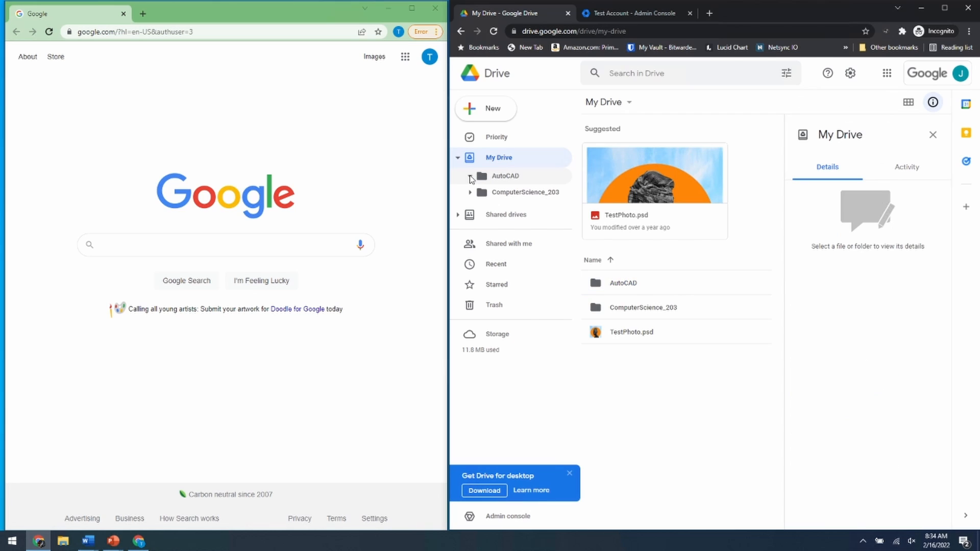
{"action": "left_click", "coordinate": [519, 178]}
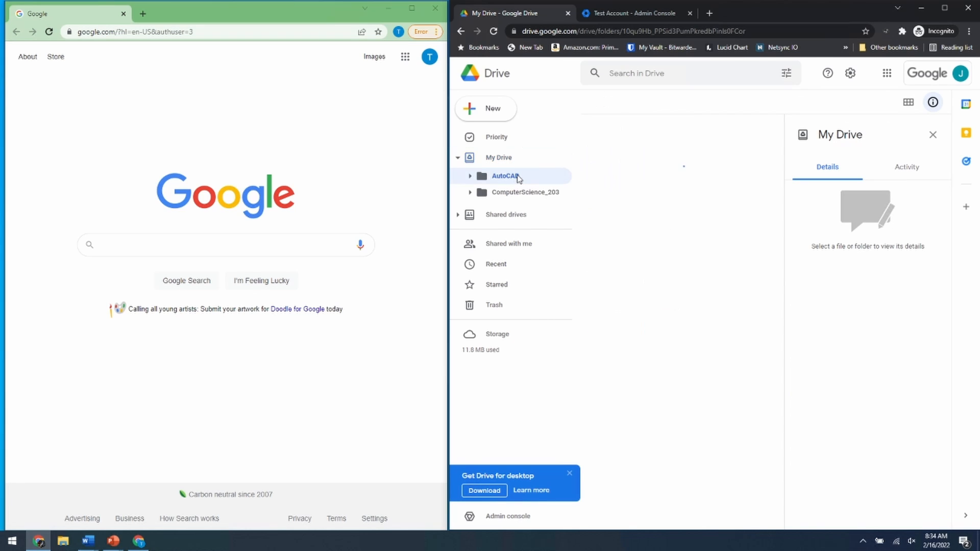
{"action": "right_click", "coordinate": [519, 178]}
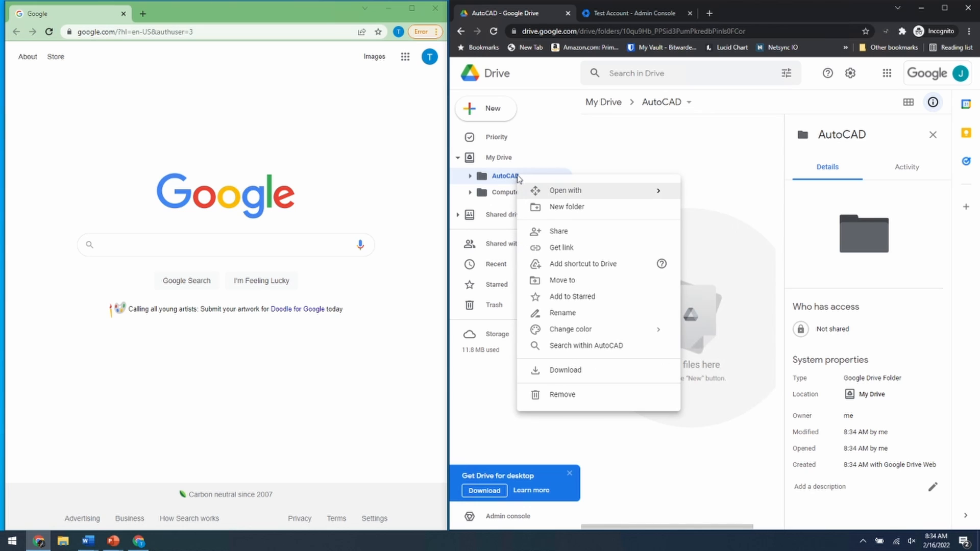
{"action": "left_click", "coordinate": [562, 313]}
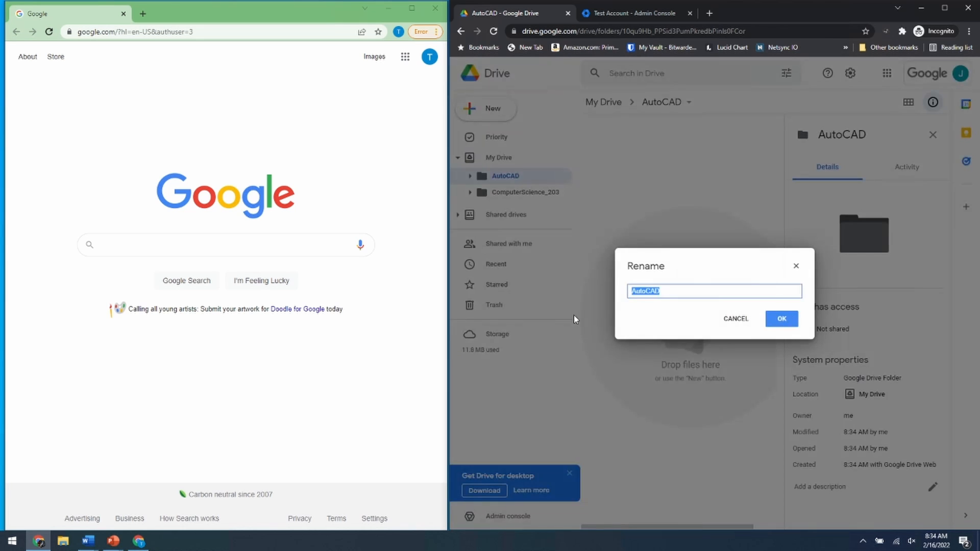
{"action": "key", "text": "End"}
{"action": "type", "text": "_Period3"}
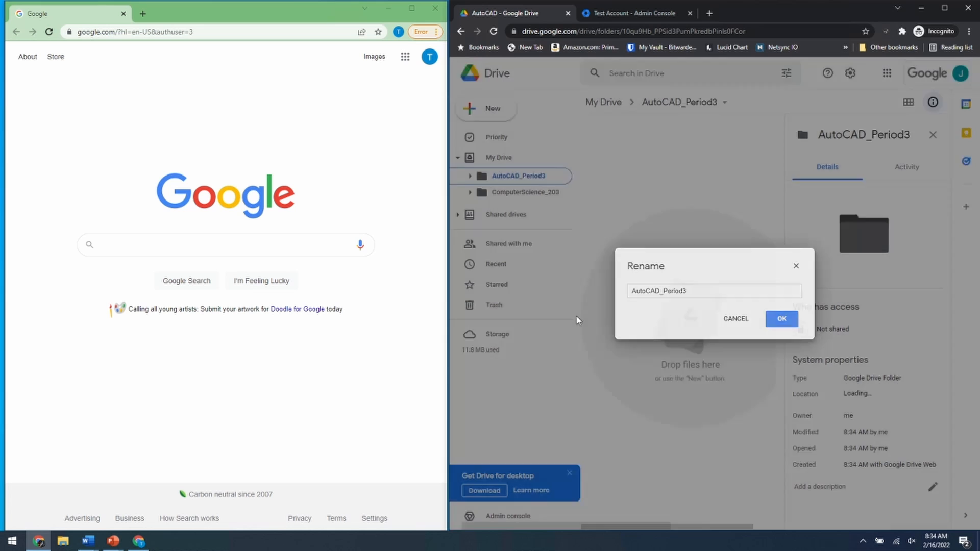
{"action": "key", "text": "Return"}
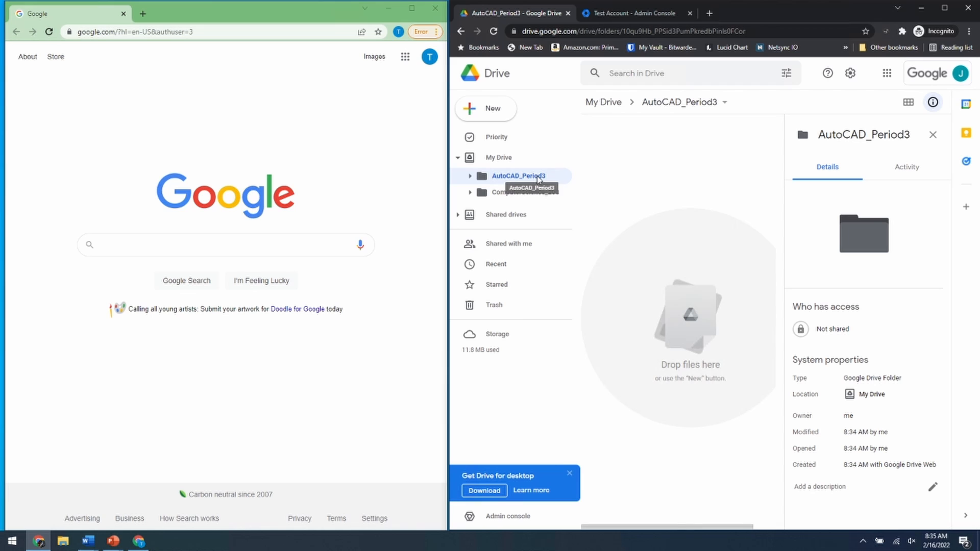
Switch to the Test Account's non-incognito window, open Google Drive and expand My Drive.
{"action": "left_click", "coordinate": [59, 146]}
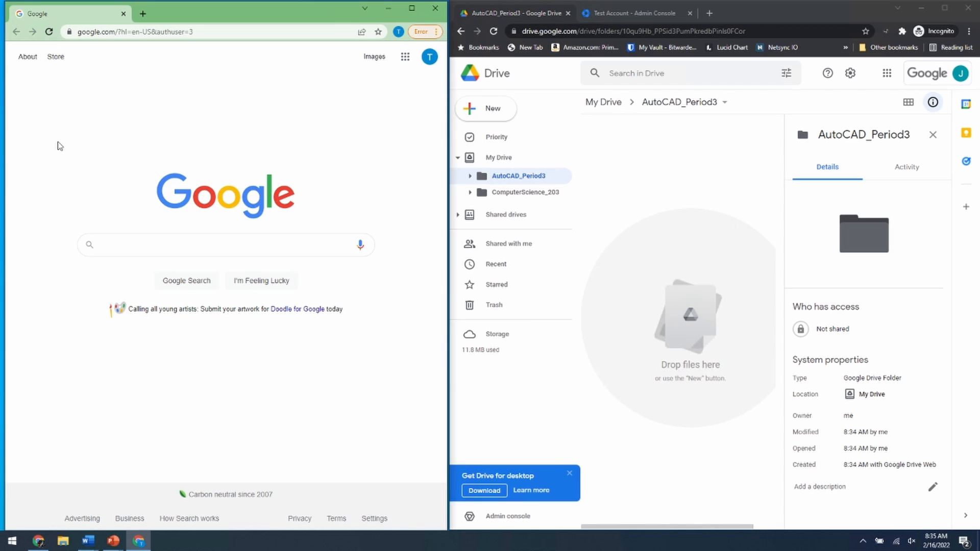
{"action": "left_click", "coordinate": [406, 57]}
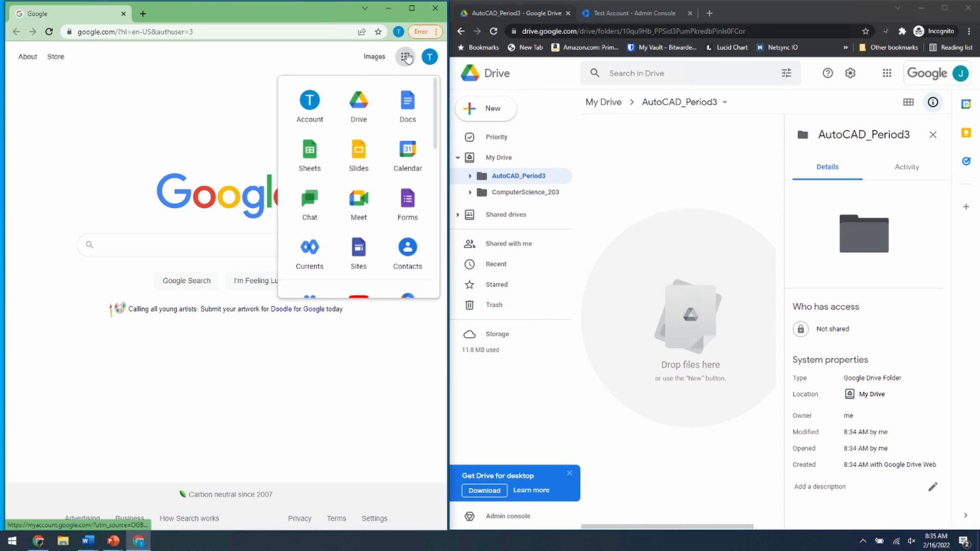
{"action": "left_click", "coordinate": [357, 101]}
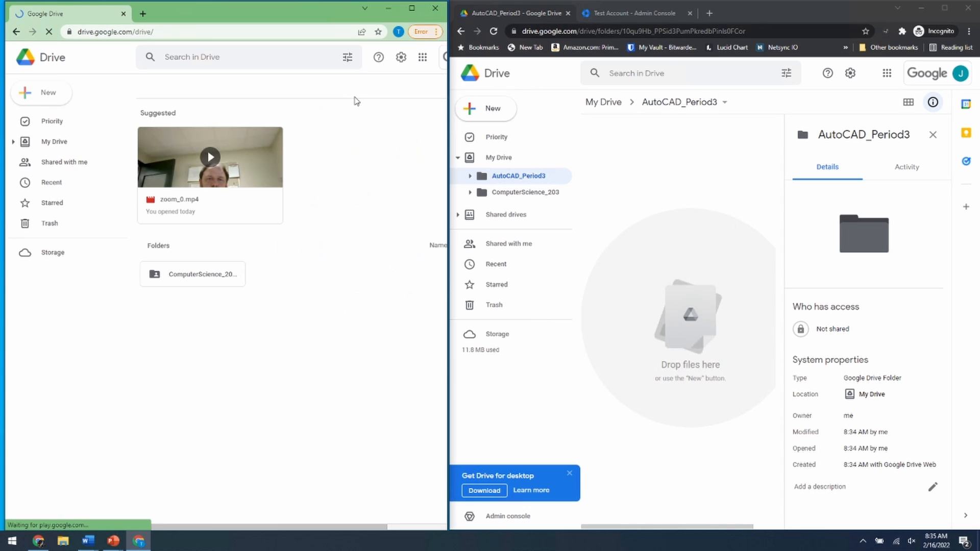
{"action": "left_click", "coordinate": [14, 143]}
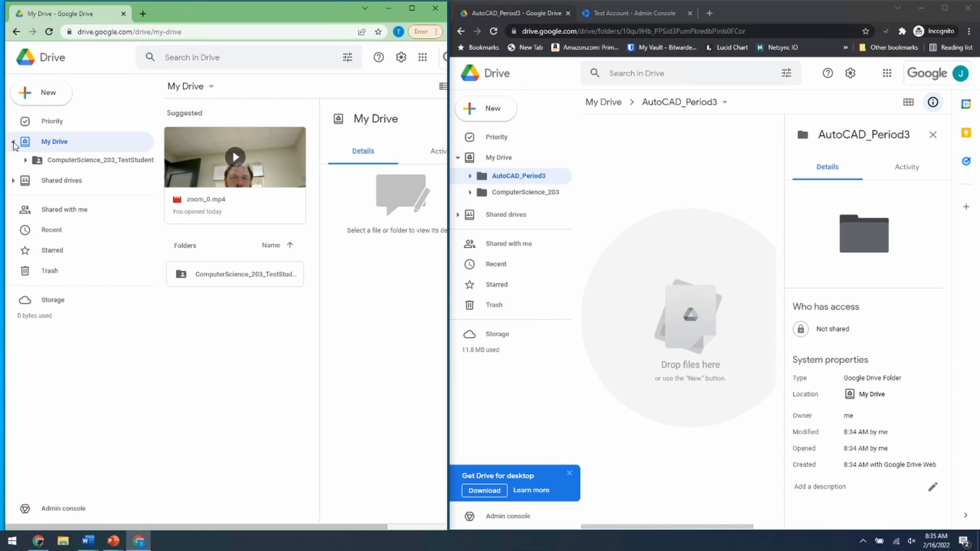
Create a new folder named AutoCAD_Period3 in the Test Account's My Drive.
{"action": "right_click", "coordinate": [67, 141]}
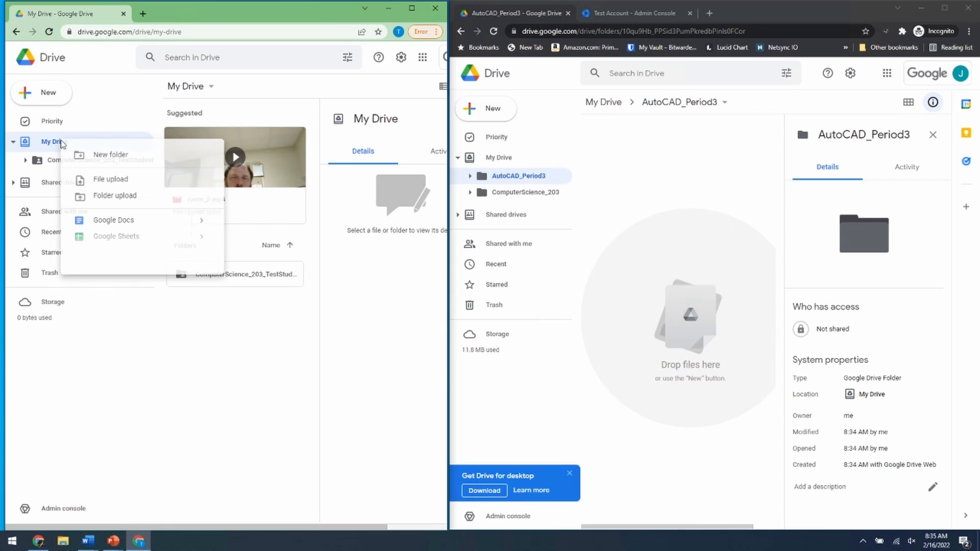
{"action": "left_click", "coordinate": [121, 158]}
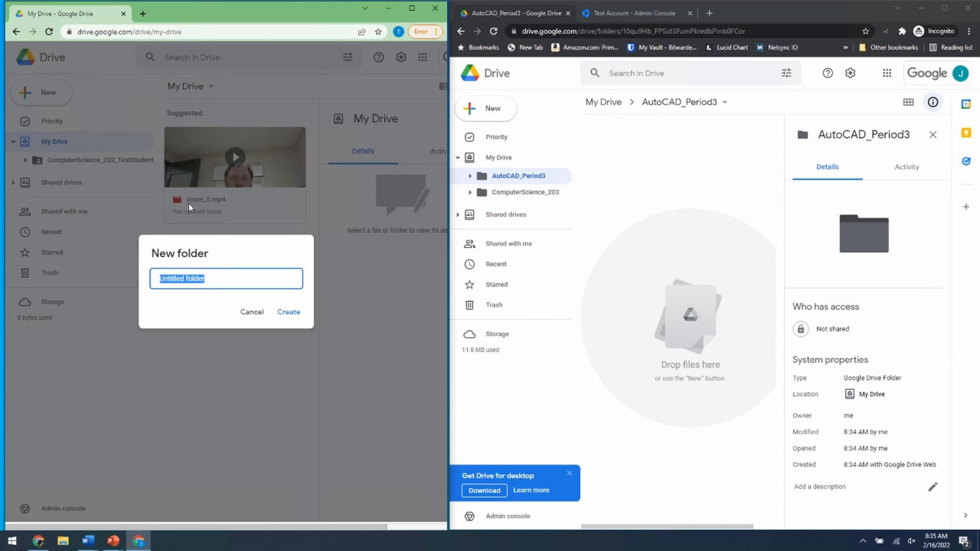
{"action": "type", "text": "AutoCAD_Period3"}
{"action": "key", "text": "Return"}
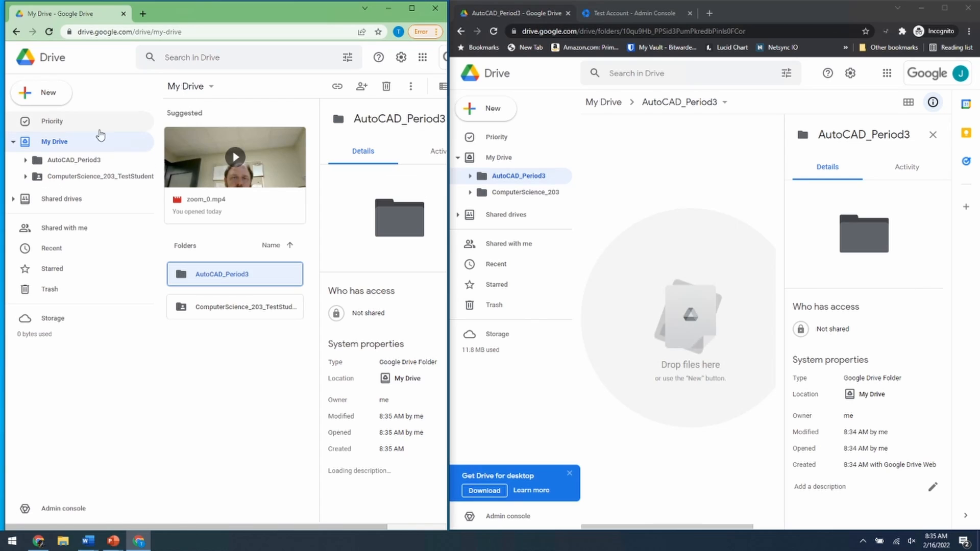
Open the Test Account's AutoCAD_Period3 folder and rename it as AutoCAD_Period3_TestStudent1.
{"action": "left_click", "coordinate": [25, 162]}
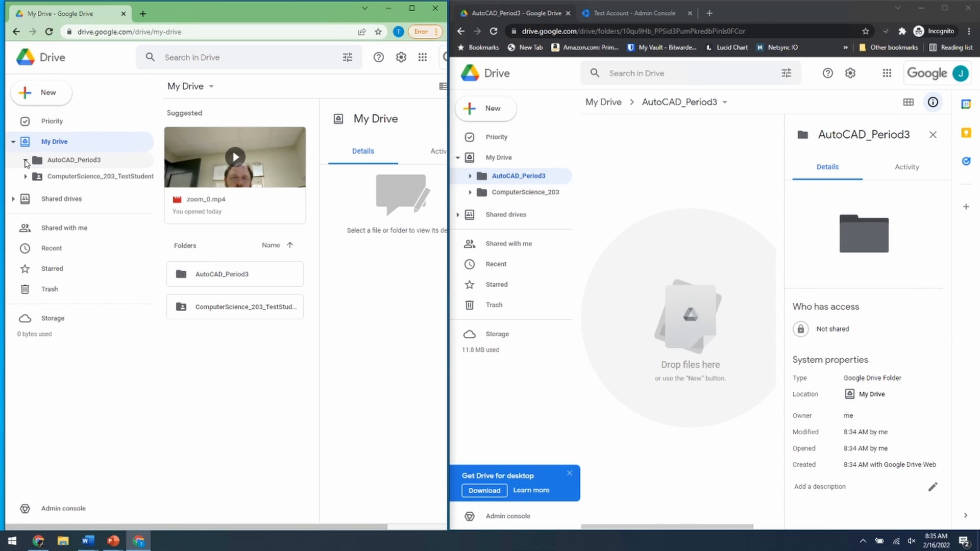
{"action": "left_click", "coordinate": [70, 159]}
{"action": "right_click", "coordinate": [72, 162]}
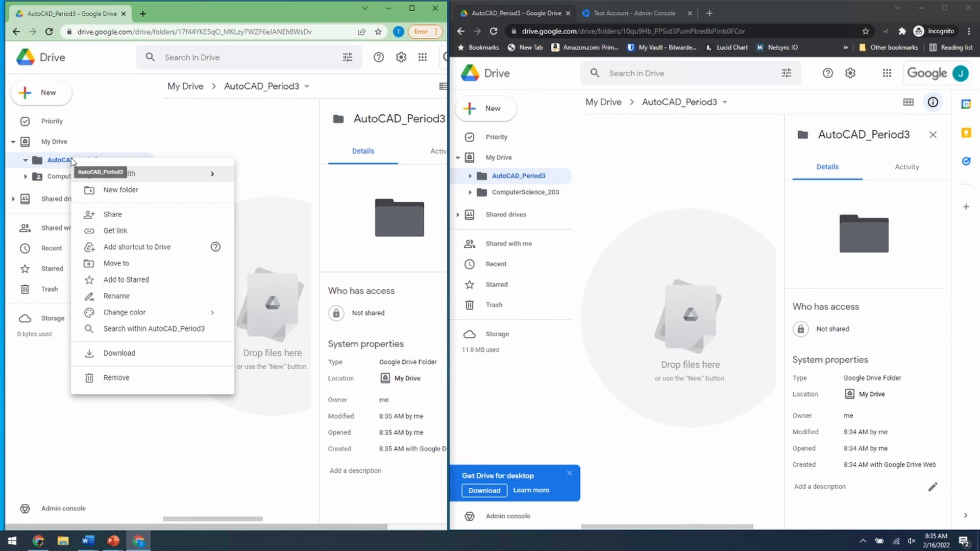
{"action": "left_click", "coordinate": [57, 161]}
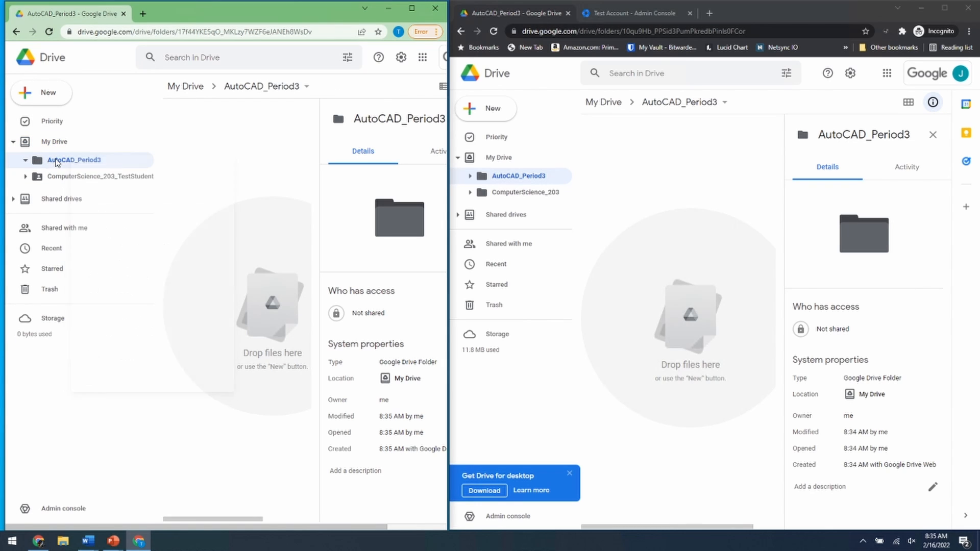
{"action": "right_click", "coordinate": [81, 163]}
{"action": "left_click", "coordinate": [148, 293]}
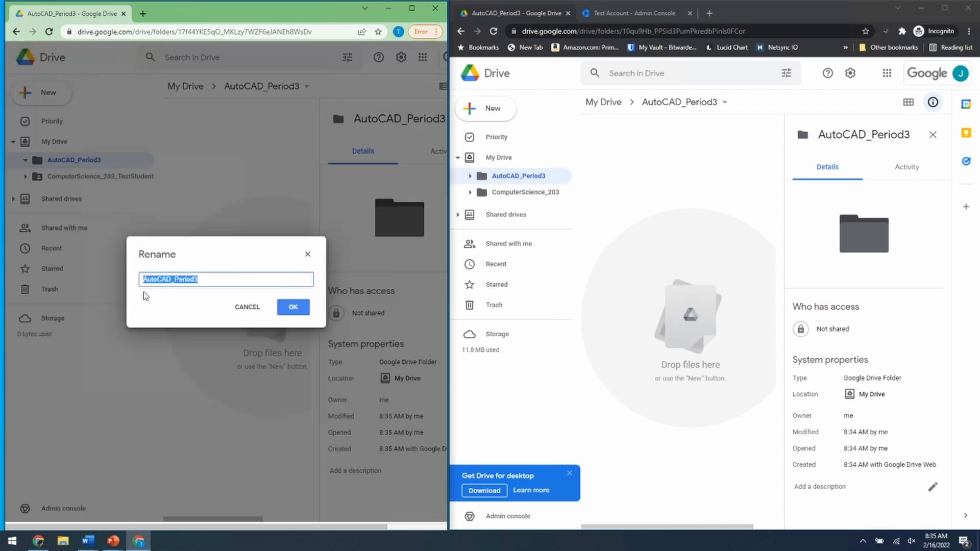
{"action": "left_click", "coordinate": [209, 280]}
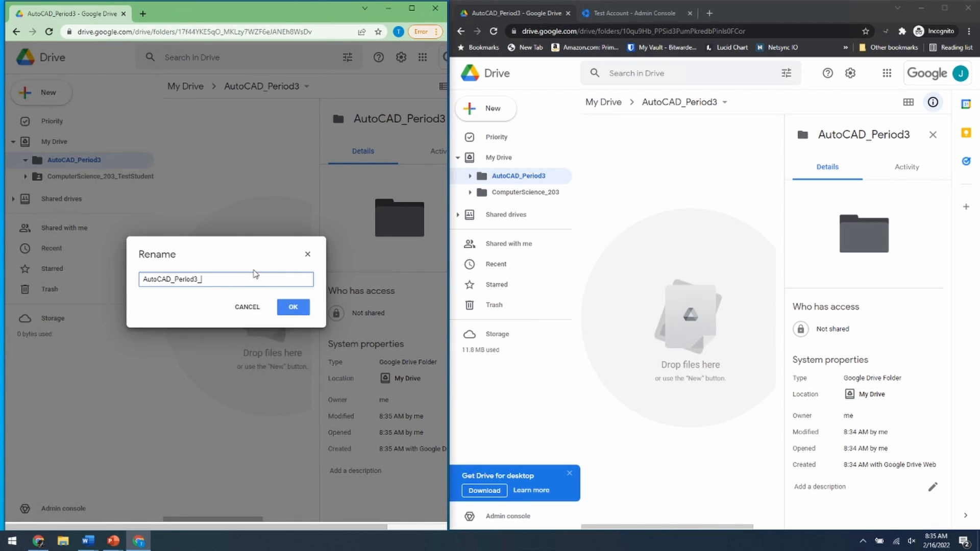
{"action": "type", "text": "_S"}
{"action": "type", "text": "TestStu"}
{"action": "type", "text": "dent"}
{"action": "type", "text": "1"}
{"action": "key", "text": "Return"}
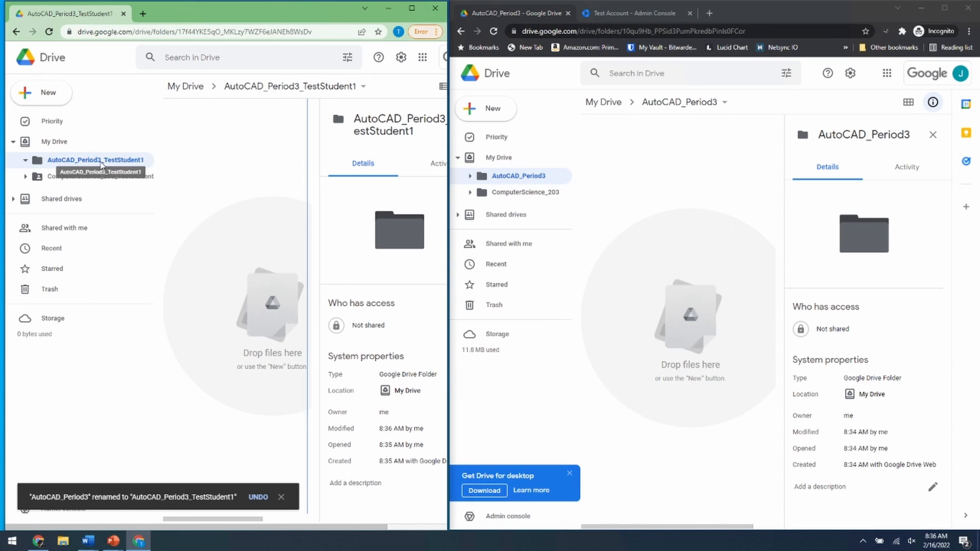
{"action": "left_click", "coordinate": [25, 160]}
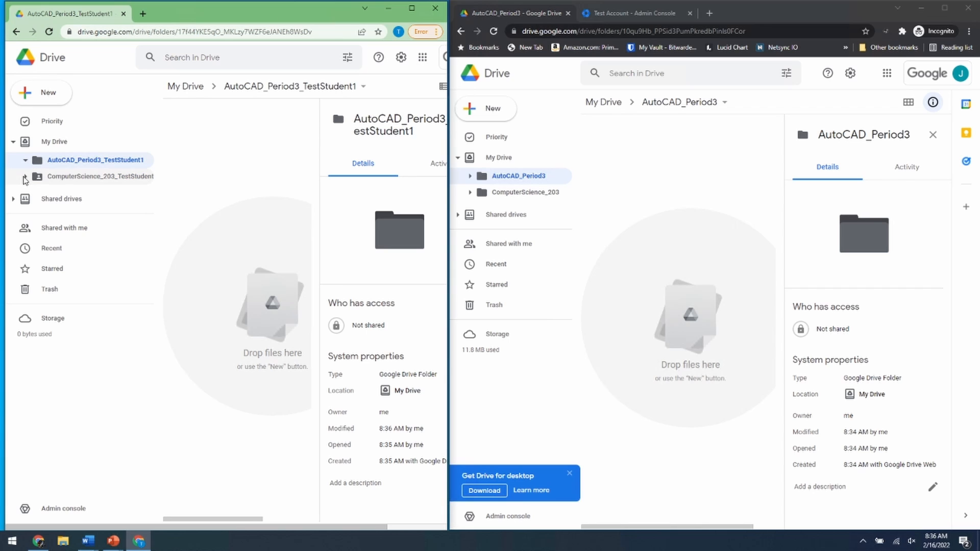
{"action": "left_click", "coordinate": [26, 176]}
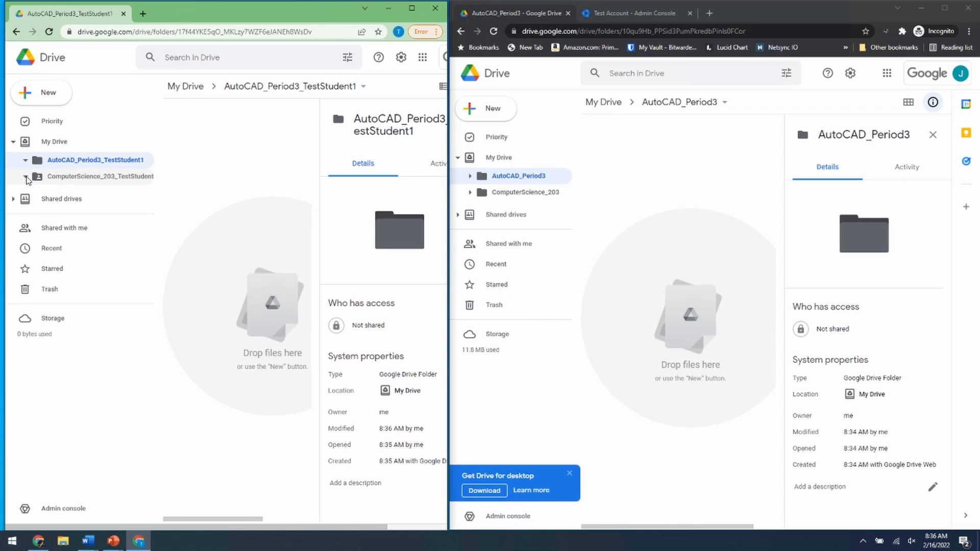
Share the Test Account's AutoCAD_Period3_TestStudent1 folder with the teacher's account and send the notification.
{"action": "right_click", "coordinate": [88, 161]}
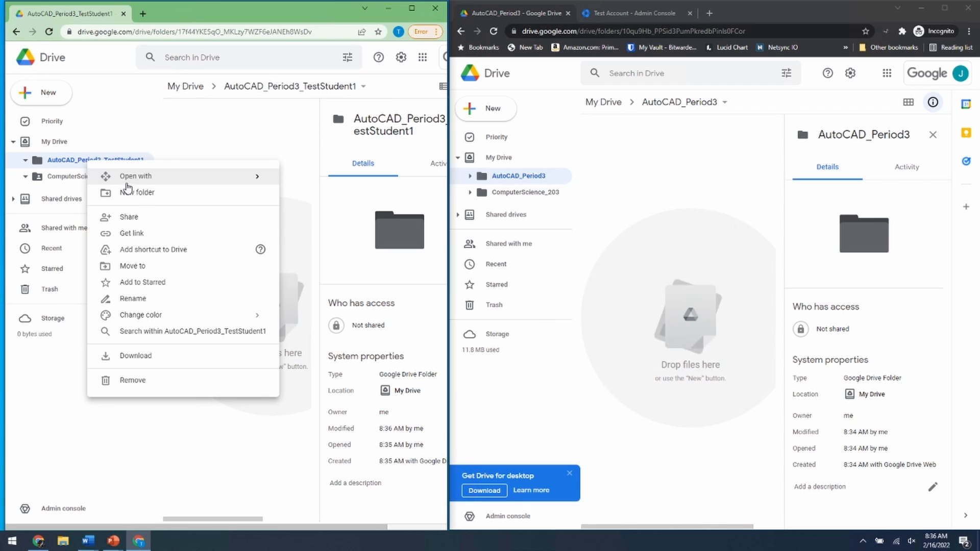
{"action": "left_click", "coordinate": [151, 223]}
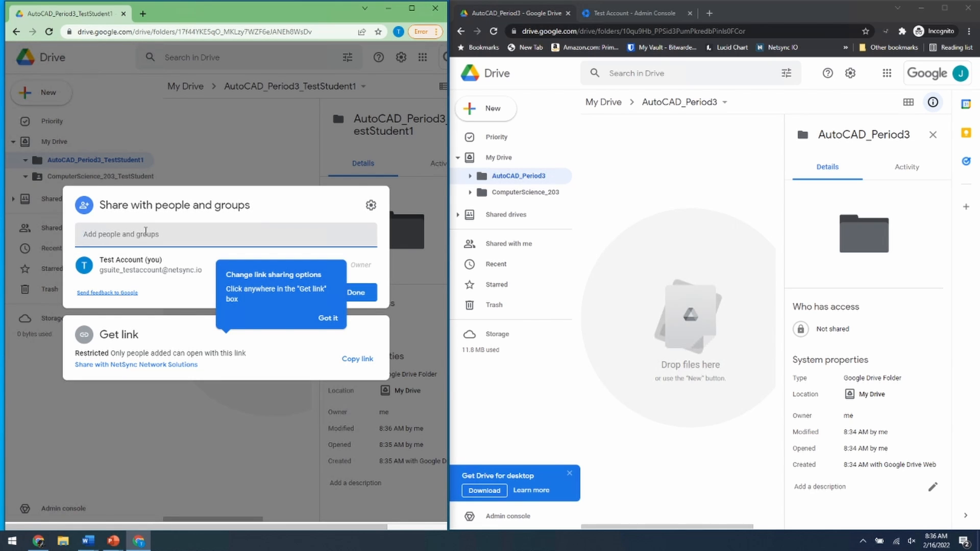
{"action": "type", "text": "john Geddie"}
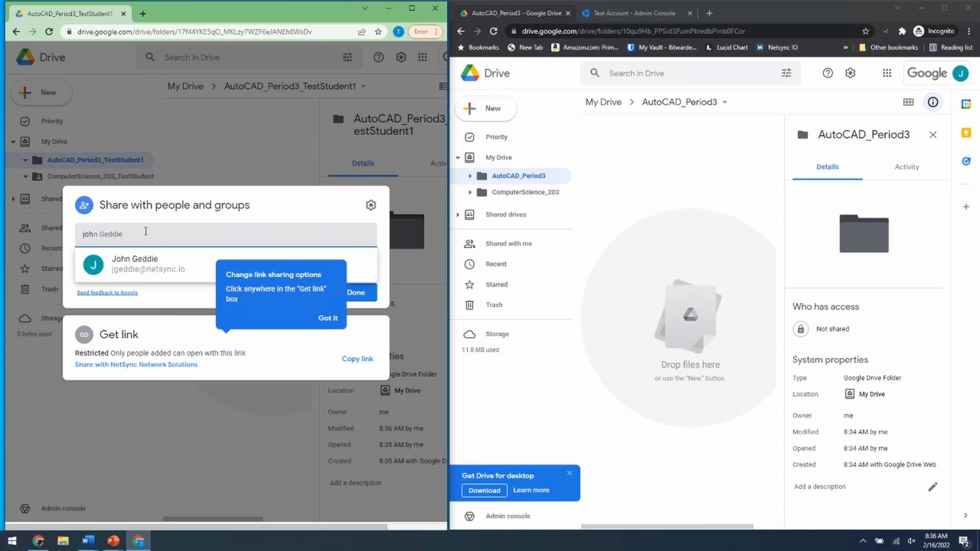
{"action": "left_click", "coordinate": [154, 266]}
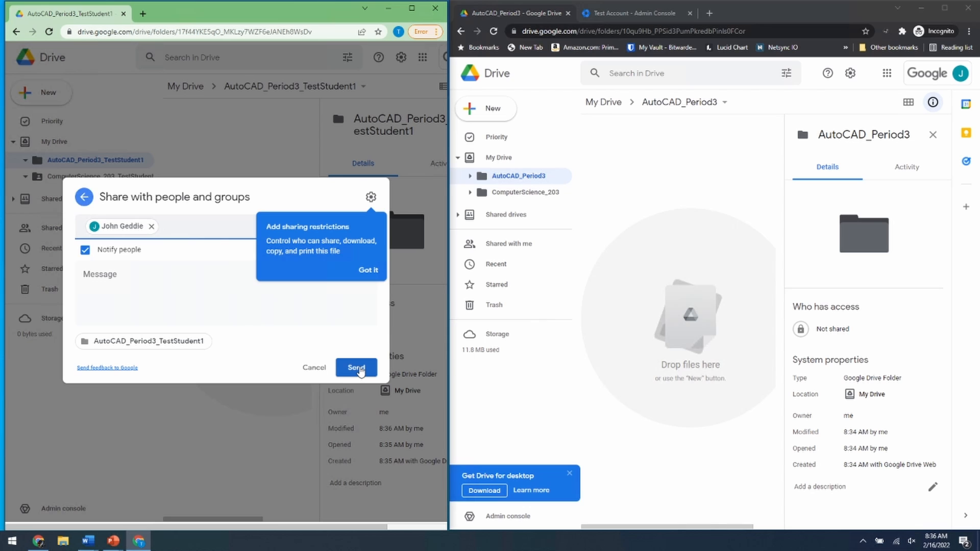
{"action": "left_click", "coordinate": [357, 368]}
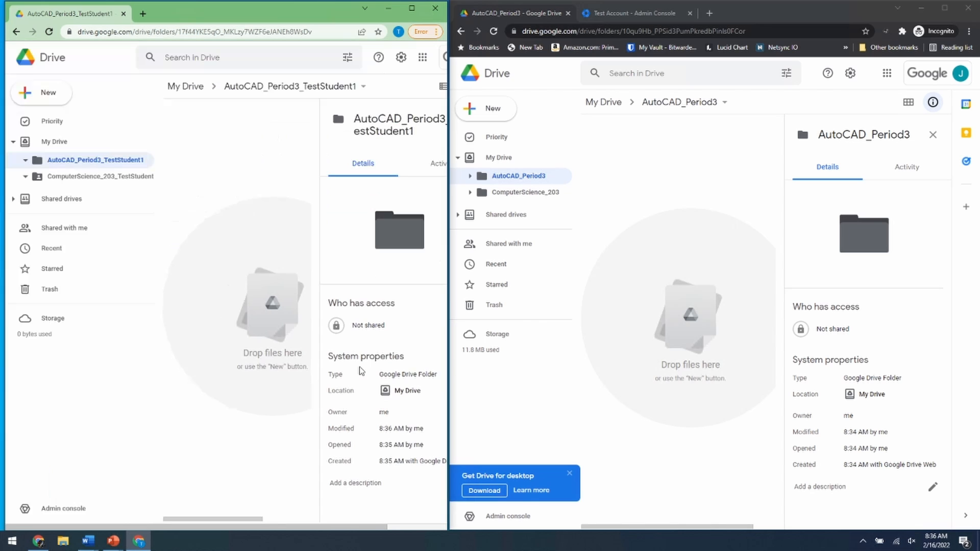
In the incognito window's Drive, add a shortcut to the shared AutoCAD_Period3_TestStudent1 folder inside My Drive's AutoCAD_Period3 folder.
{"action": "left_click", "coordinate": [766, 13]}
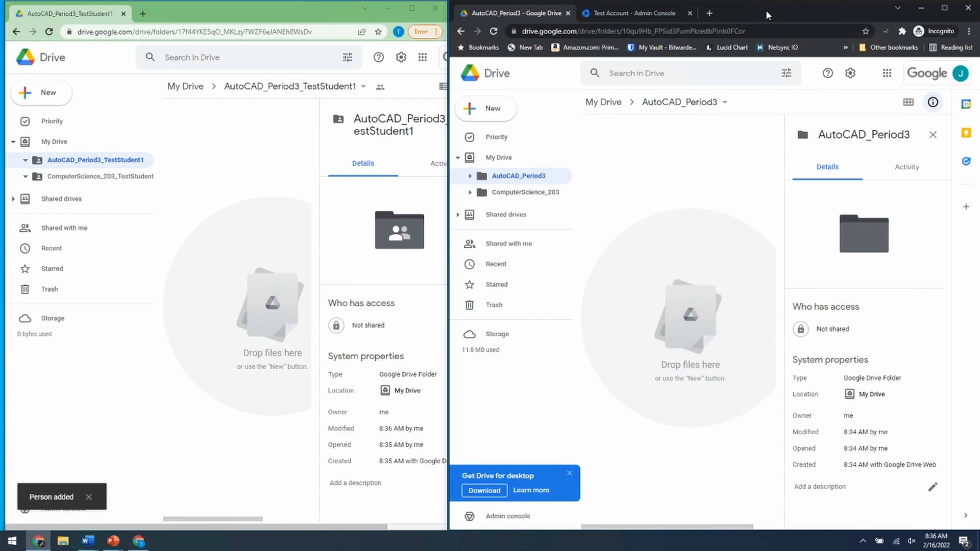
{"action": "left_click", "coordinate": [497, 244]}
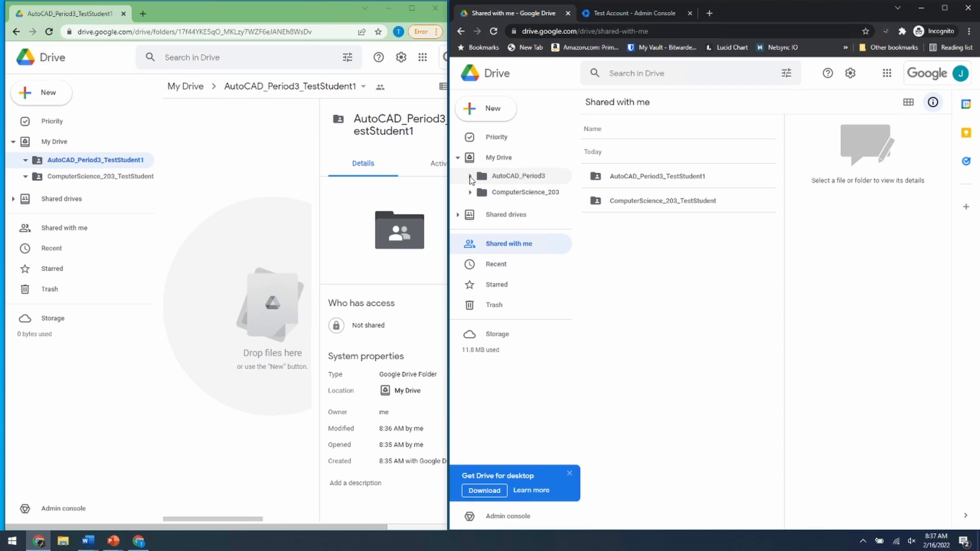
{"action": "right_click", "coordinate": [666, 179]}
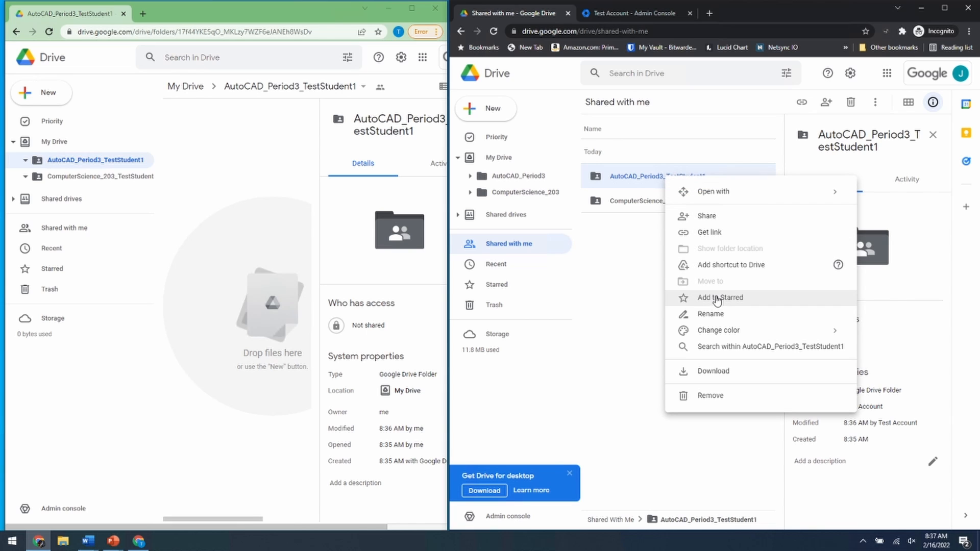
{"action": "left_click", "coordinate": [733, 266]}
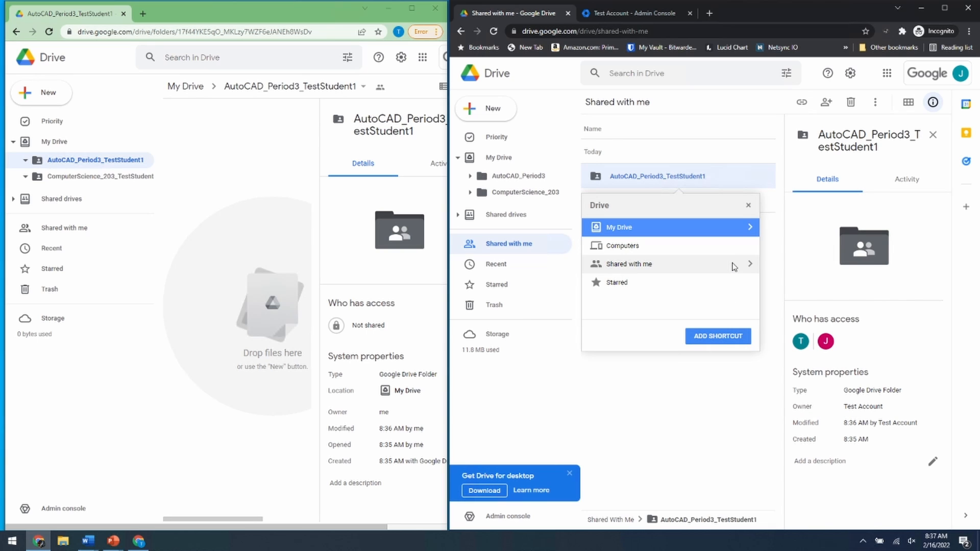
{"action": "left_click", "coordinate": [750, 227]}
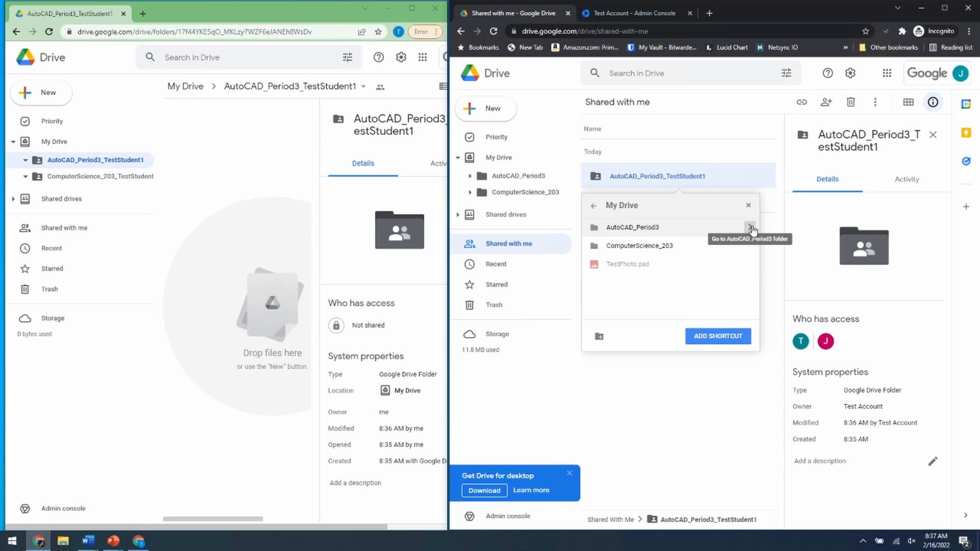
{"action": "left_click", "coordinate": [647, 229]}
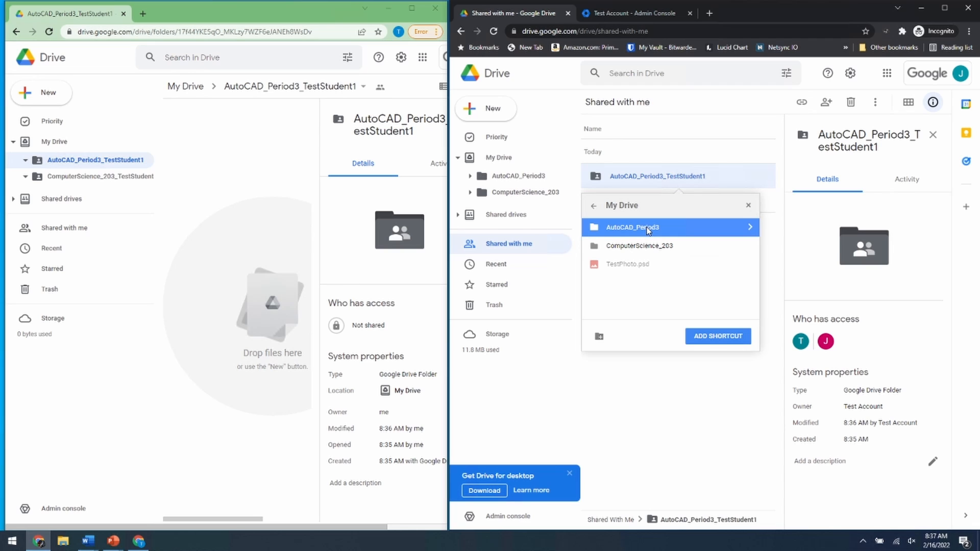
{"action": "left_click", "coordinate": [714, 336]}
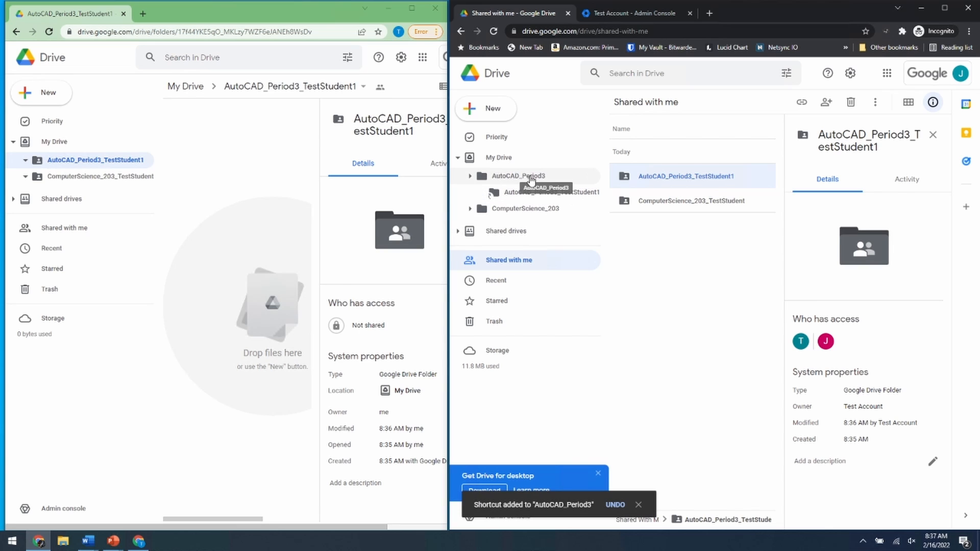
Hide the details pane and open the expanded AutoCAD_Period3 folder in the incognito window's My Drive.
{"action": "left_click", "coordinate": [470, 177]}
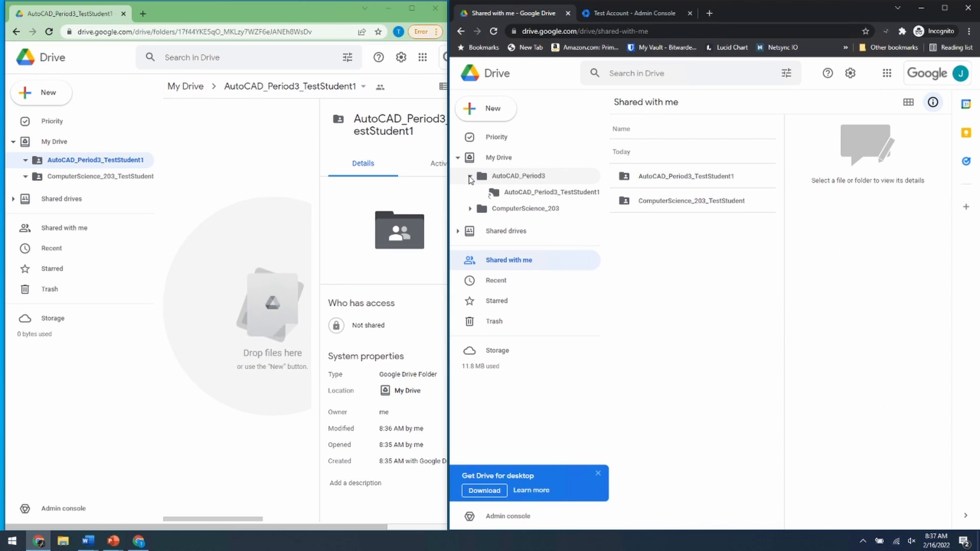
{"action": "left_click", "coordinate": [470, 177]}
{"action": "left_click", "coordinate": [470, 178]}
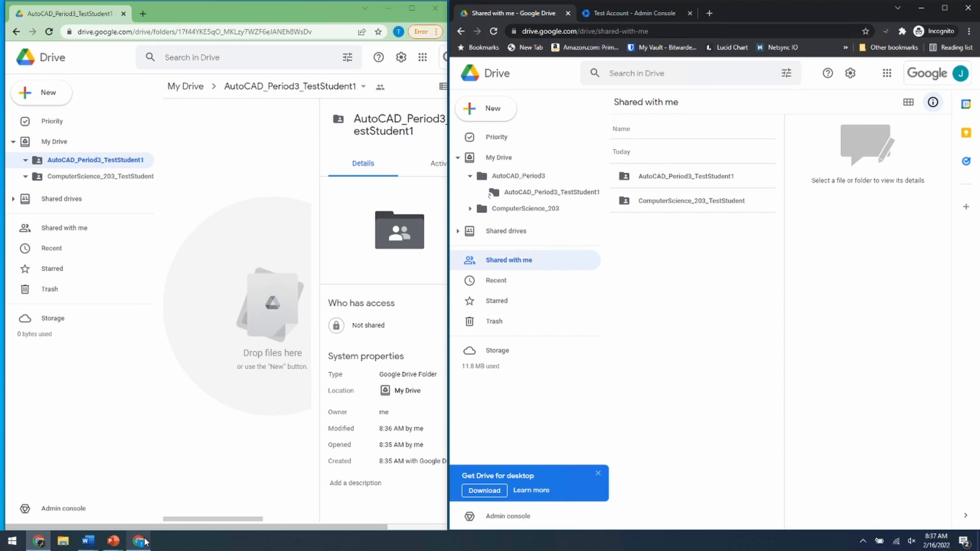
{"action": "key", "text": "d"}
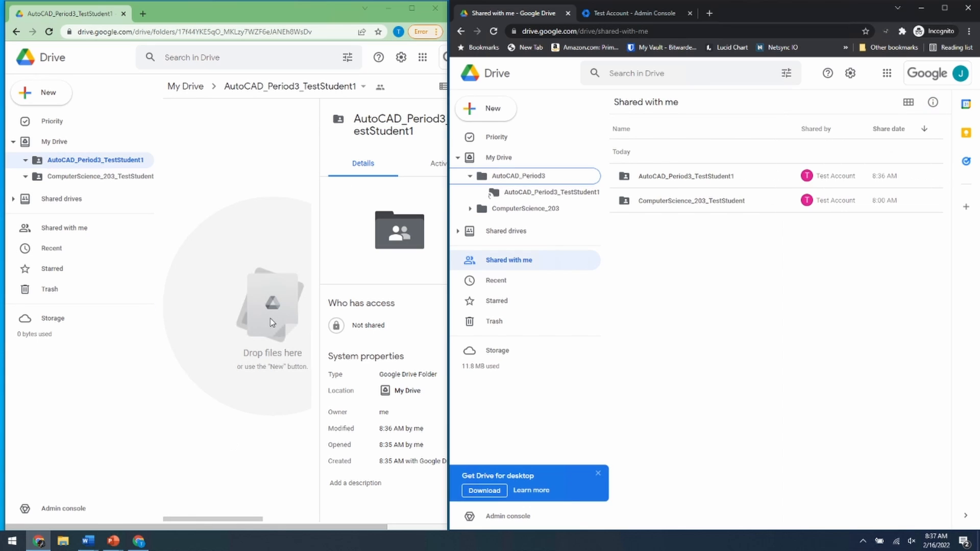
{"action": "left_click", "coordinate": [517, 178]}
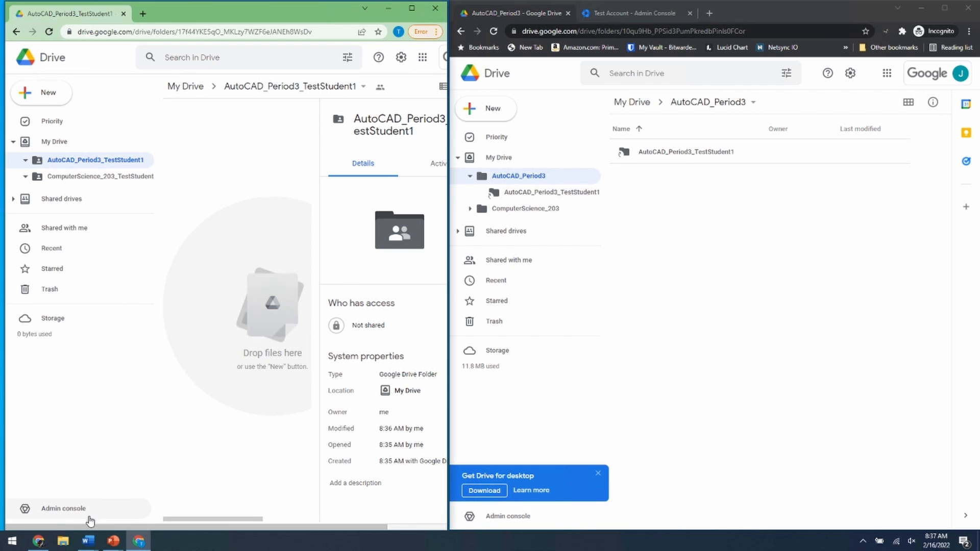
Switch to Notepad and write "Test File.", a blank line and "This is a test File." in a new document.
{"action": "left_click", "coordinate": [15, 542]}
{"action": "type", "text": "note"}
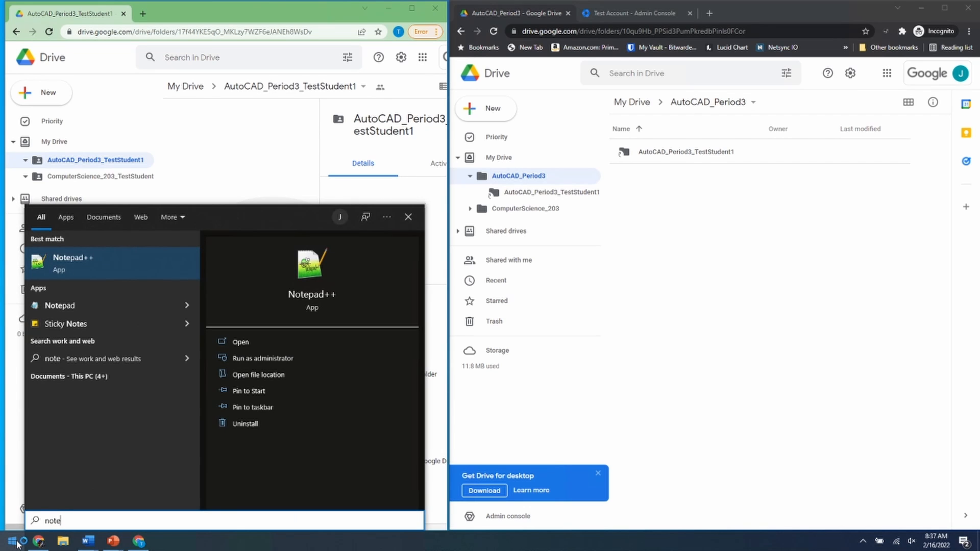
{"action": "key", "text": "Return"}
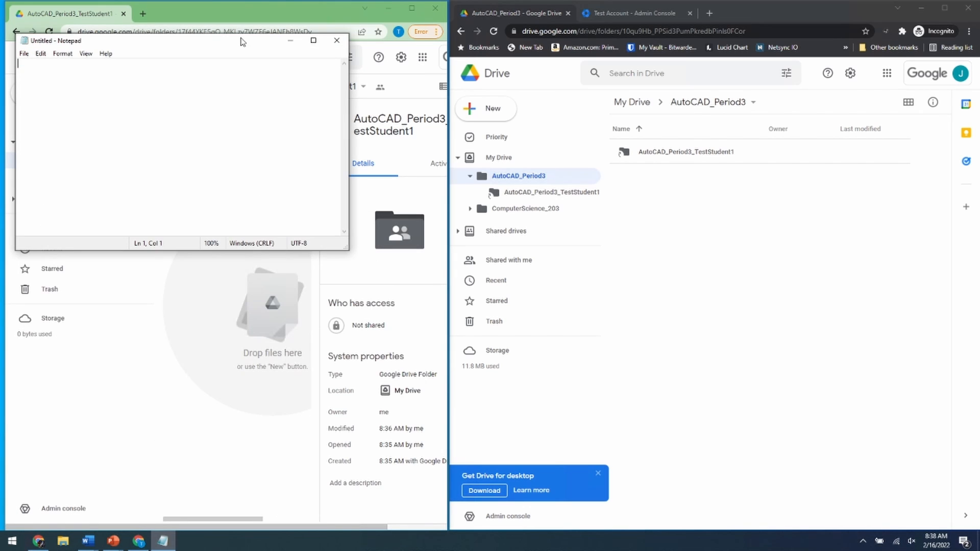
{"action": "left_click_drag", "start_coordinate": [267, 42], "coordinate": [629, 38]}
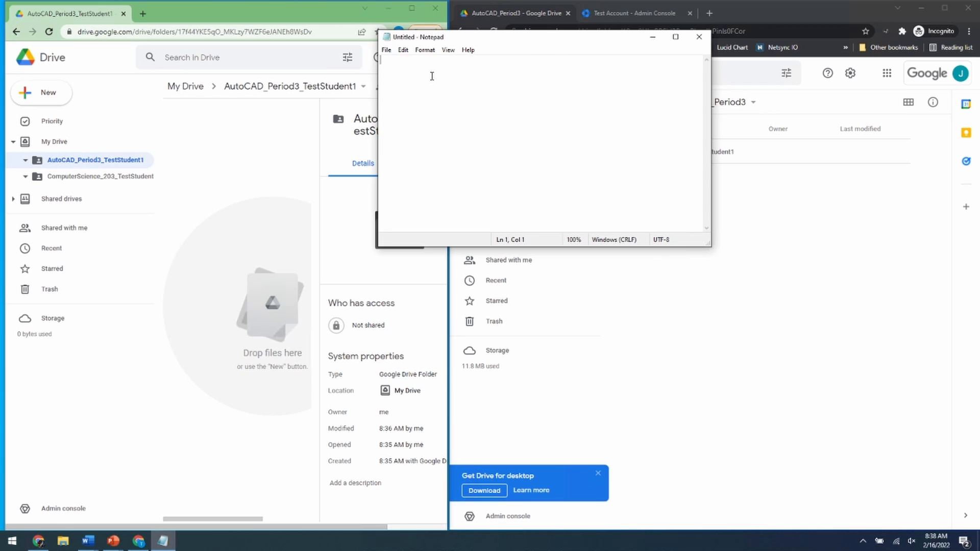
{"action": "type", "text": "This is a test File.  Thi"}
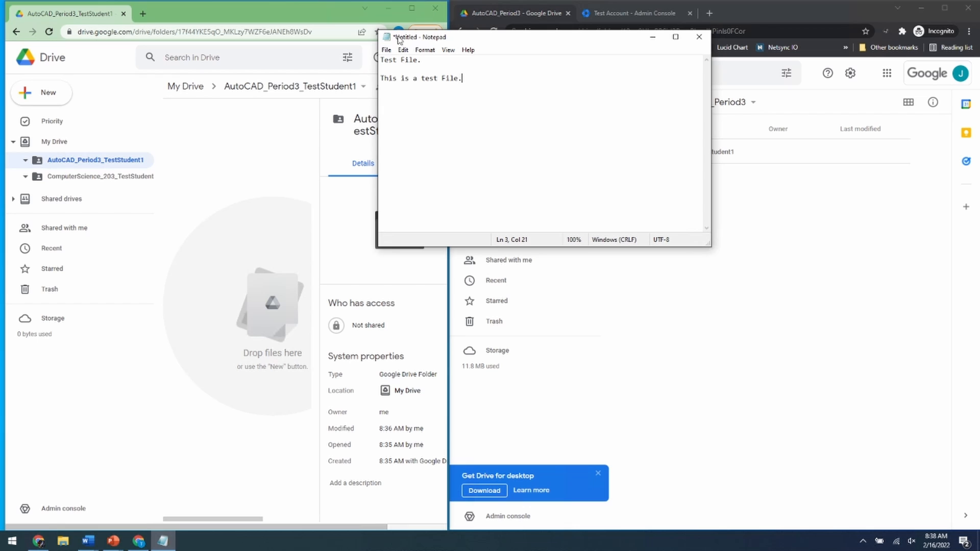
Save the Notepad document on the Desktop as TestFile and close Notepad.
{"action": "left_click", "coordinate": [387, 49]}
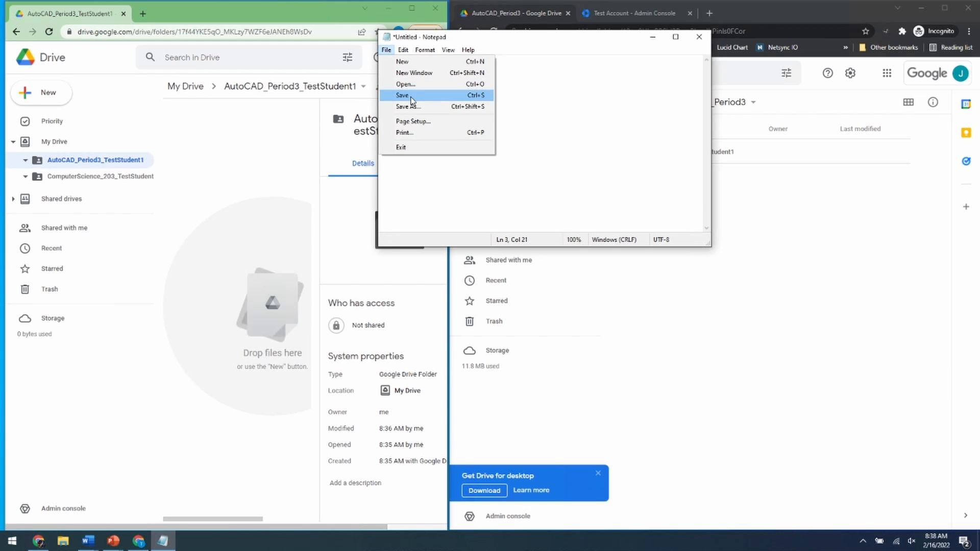
{"action": "left_click", "coordinate": [411, 96]}
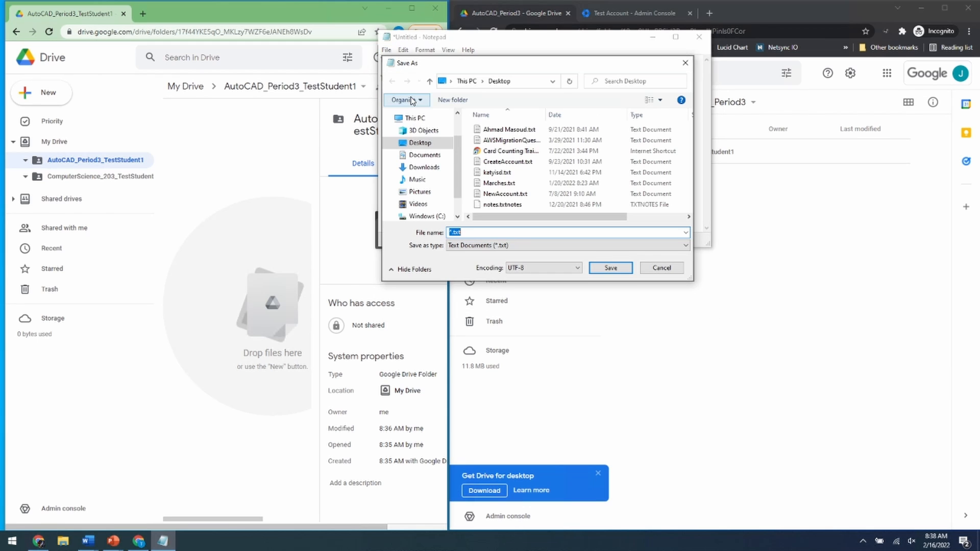
{"action": "scroll", "coordinate": [443, 168], "scroll_direction": "down", "scroll_amount": 1}
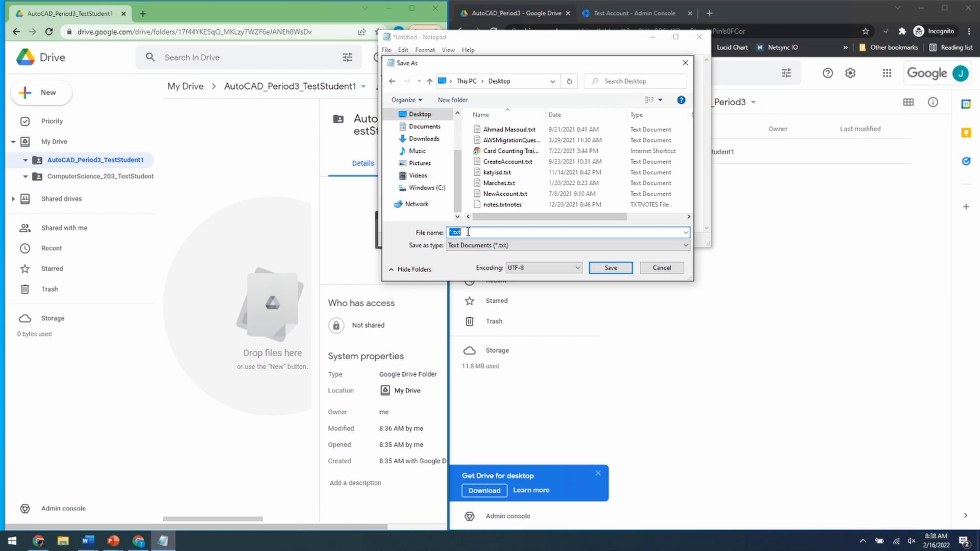
{"action": "type", "text": "TestFile"}
{"action": "key", "text": "Return"}
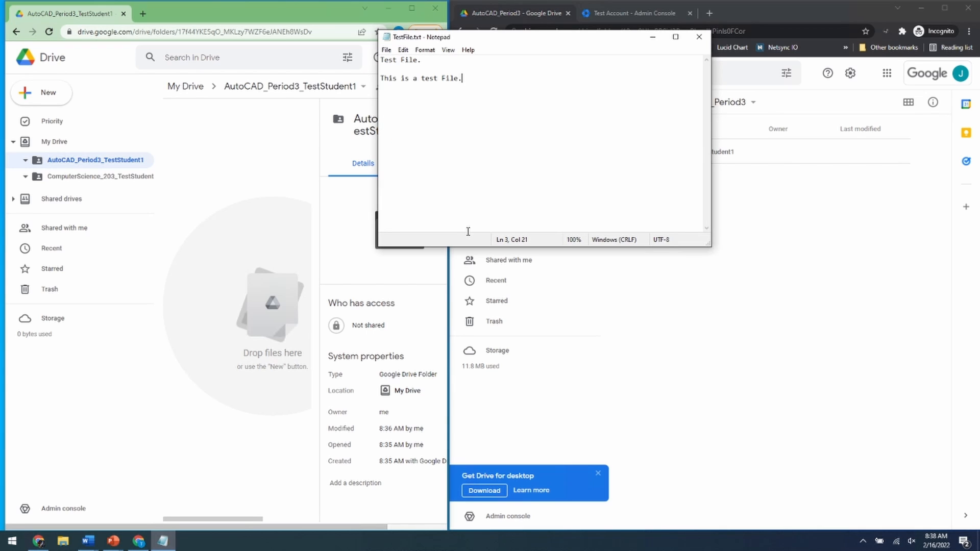
{"action": "left_click", "coordinate": [699, 36]}
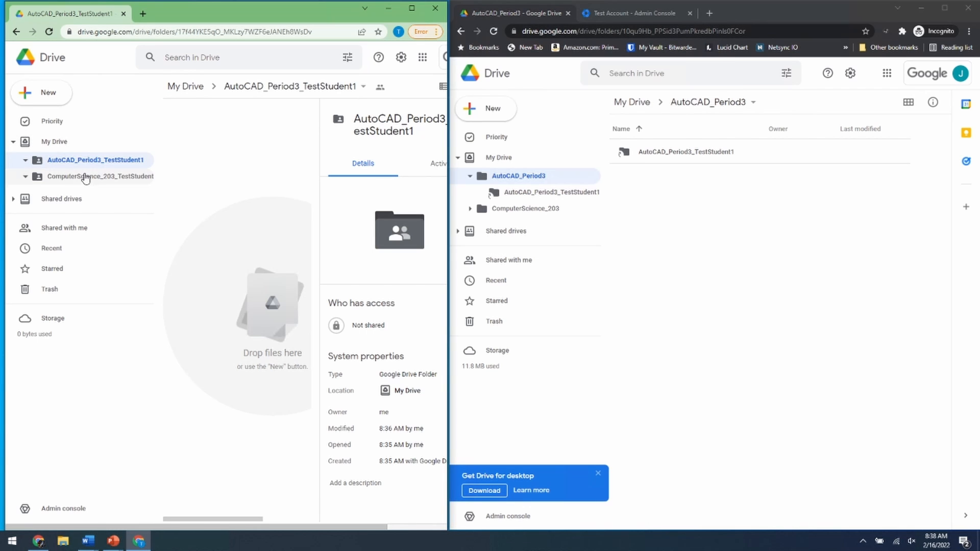
Upload TestFile.txt from File Explorer into the Test Account's AutoCAD_Period3_TestStudent1 folder and close File Explorer.
{"action": "left_click", "coordinate": [24, 162]}
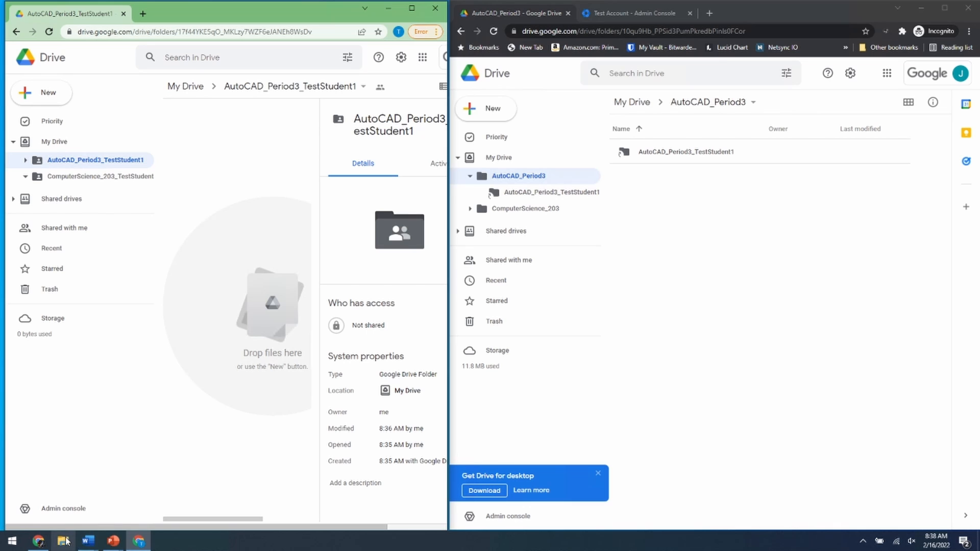
{"action": "key", "text": "super+e"}
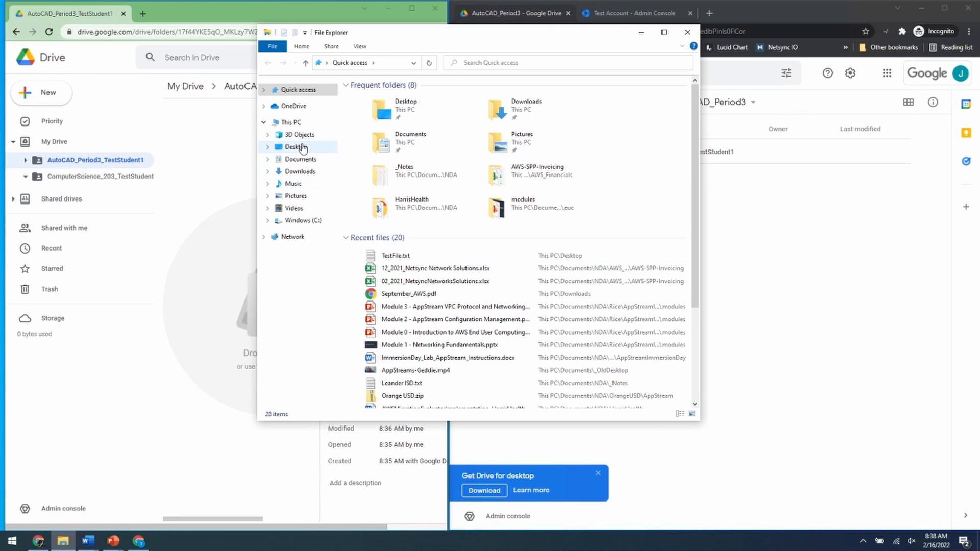
{"action": "left_click_drag", "start_coordinate": [384, 255], "coordinate": [217, 181]}
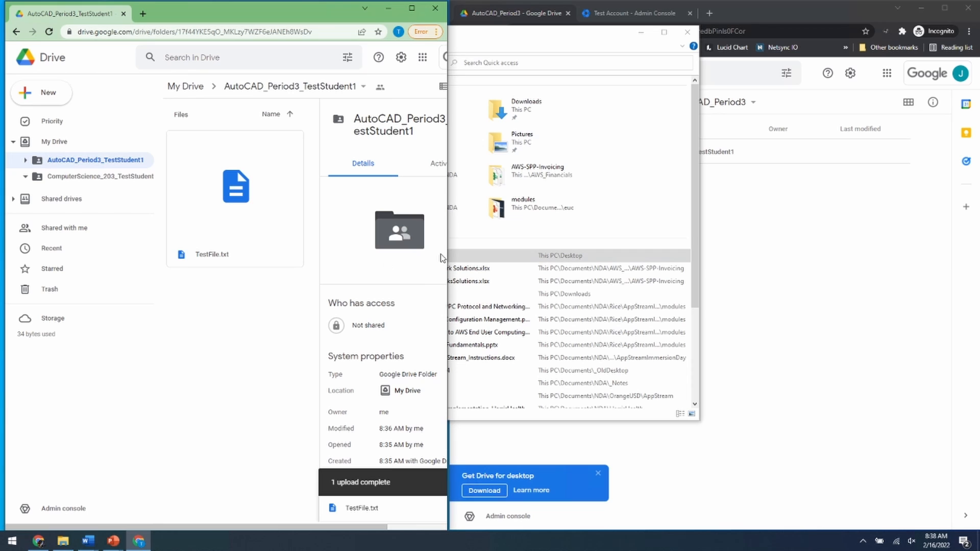
{"action": "left_click", "coordinate": [687, 33]}
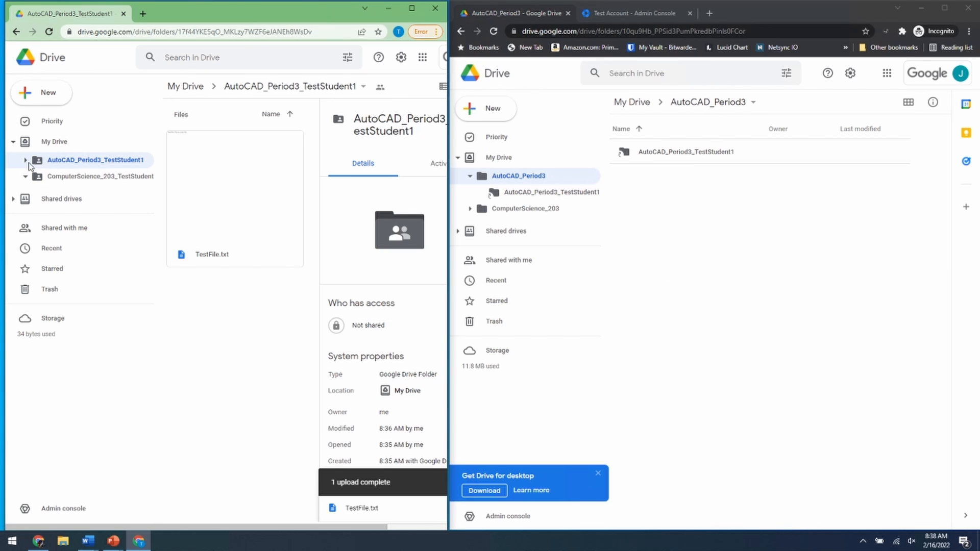
{"action": "left_click", "coordinate": [24, 160]}
In the incognito window, open the AutoCAD_Period3_TestStudent1 shortcut, preview TestFile.txt and close the preview.
{"action": "left_click", "coordinate": [583, 198]}
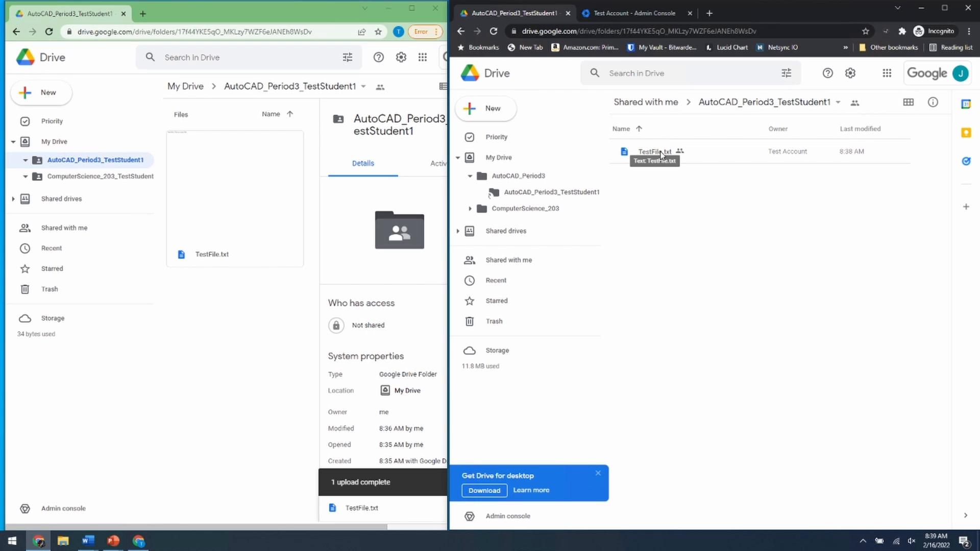
{"action": "double_click", "coordinate": [658, 152]}
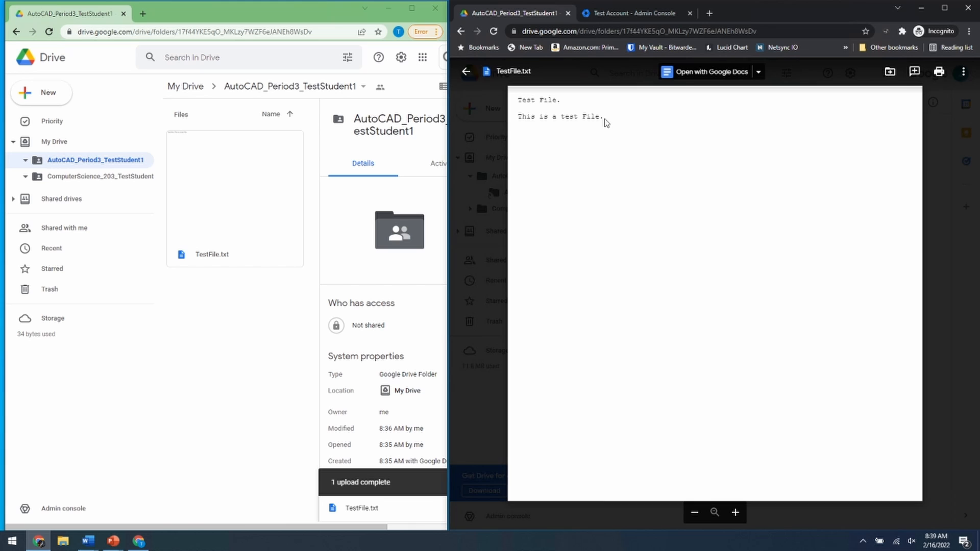
{"action": "left_click", "coordinate": [935, 112]}
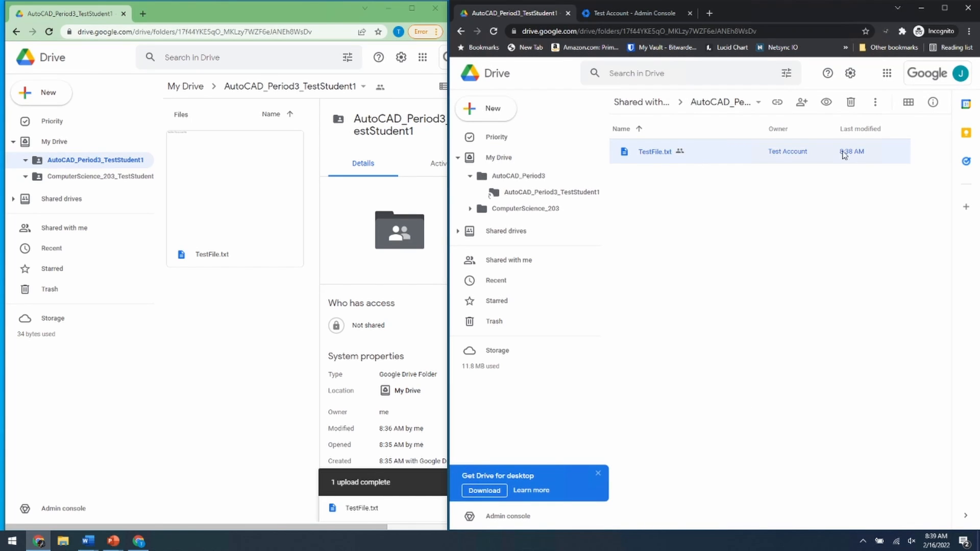
Examine the actions available for TestFile.txt in the shared student folder and return to the AutoCAD_Period3 folder.
{"action": "right_click", "coordinate": [657, 153]}
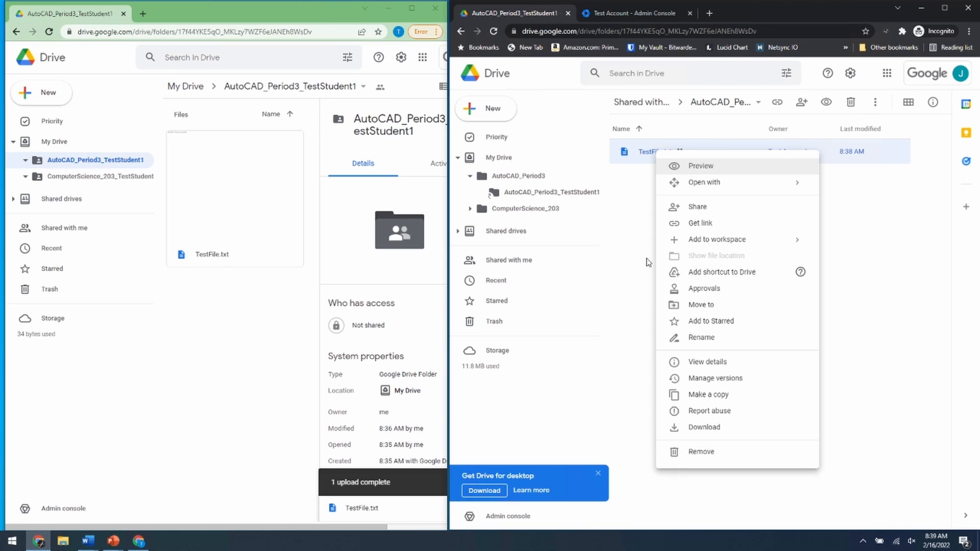
{"action": "left_click", "coordinate": [647, 293]}
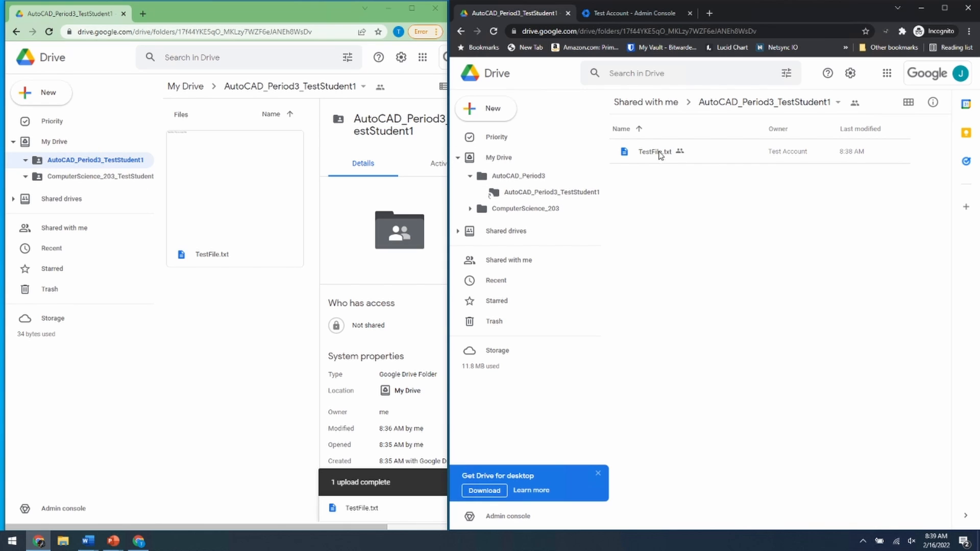
{"action": "left_click", "coordinate": [517, 176]}
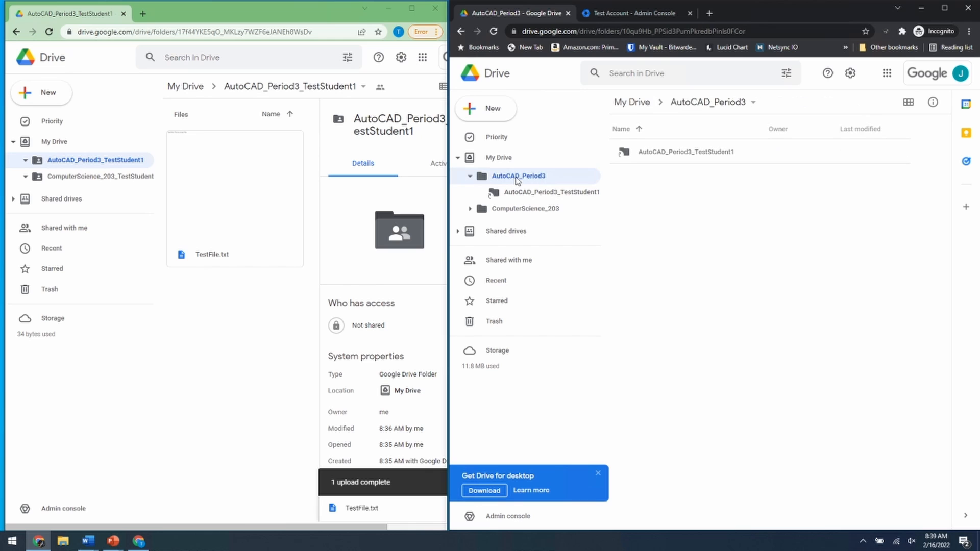